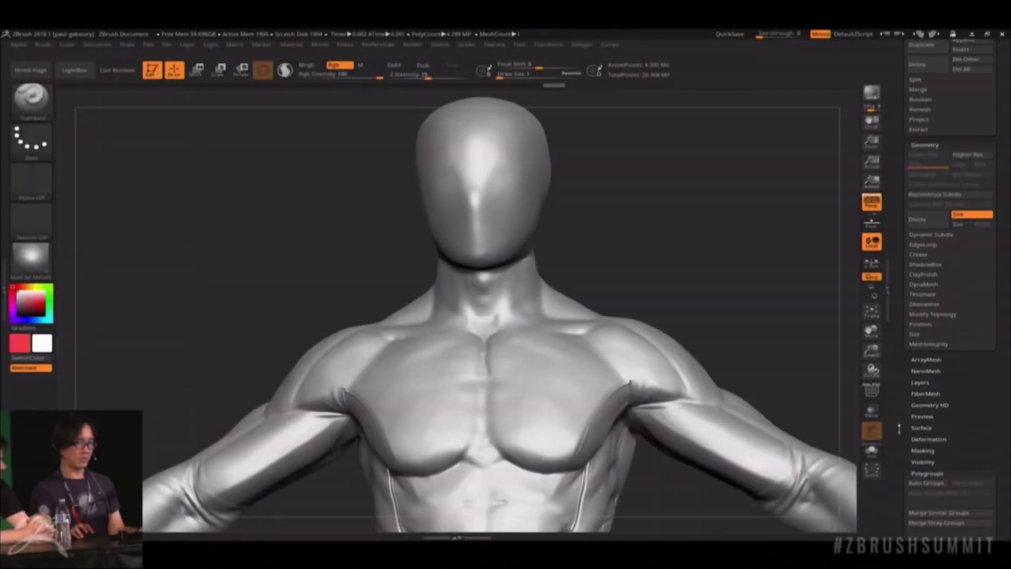
- Turn on polypaint Colorize for the body subtool and examine the painted web lines on the head and neck
drag(900, 429, 896, 353)
drag(897, 458, 897, 437)
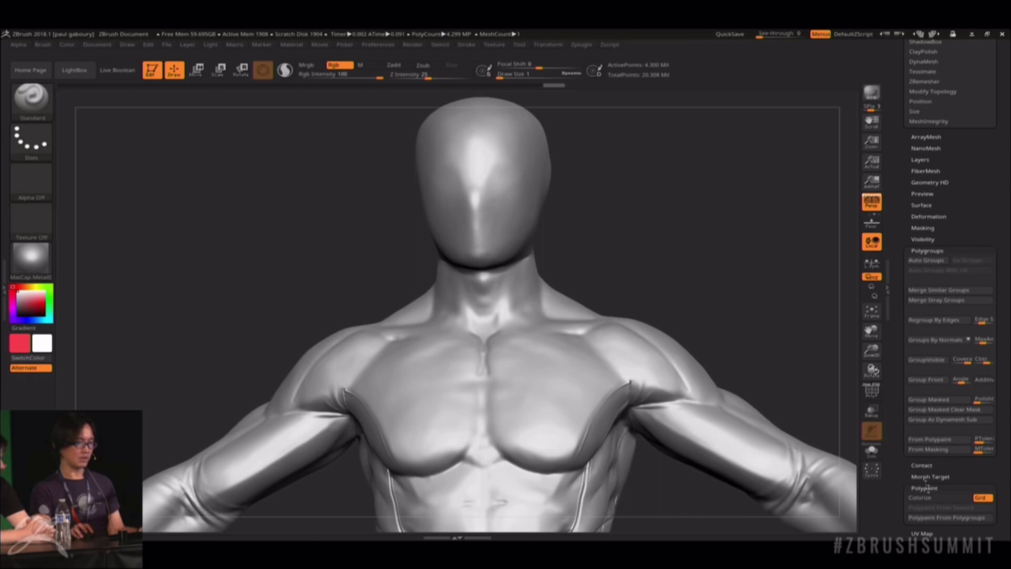
click(935, 497)
drag(662, 199, 638, 218)
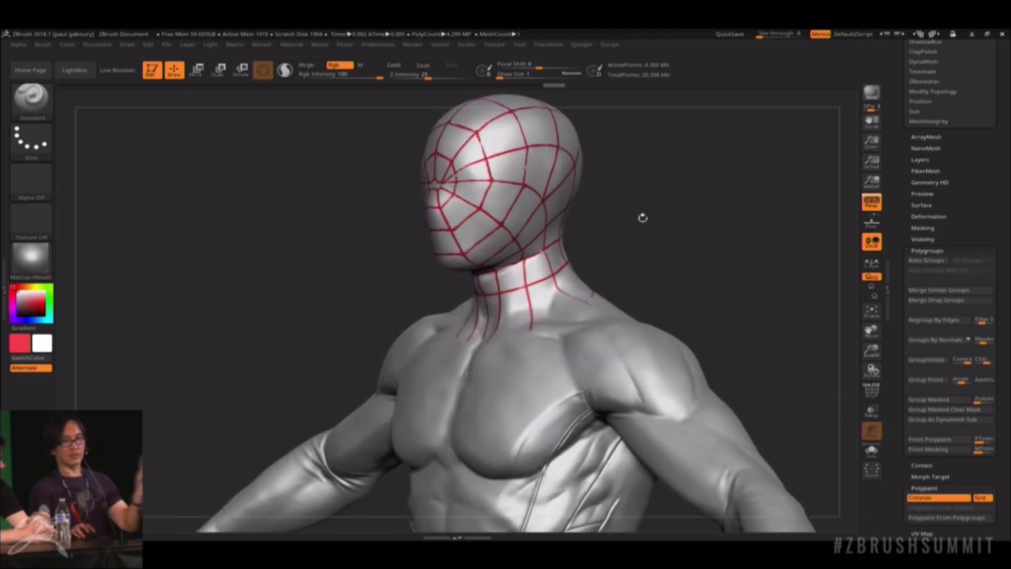
drag(641, 217, 642, 217)
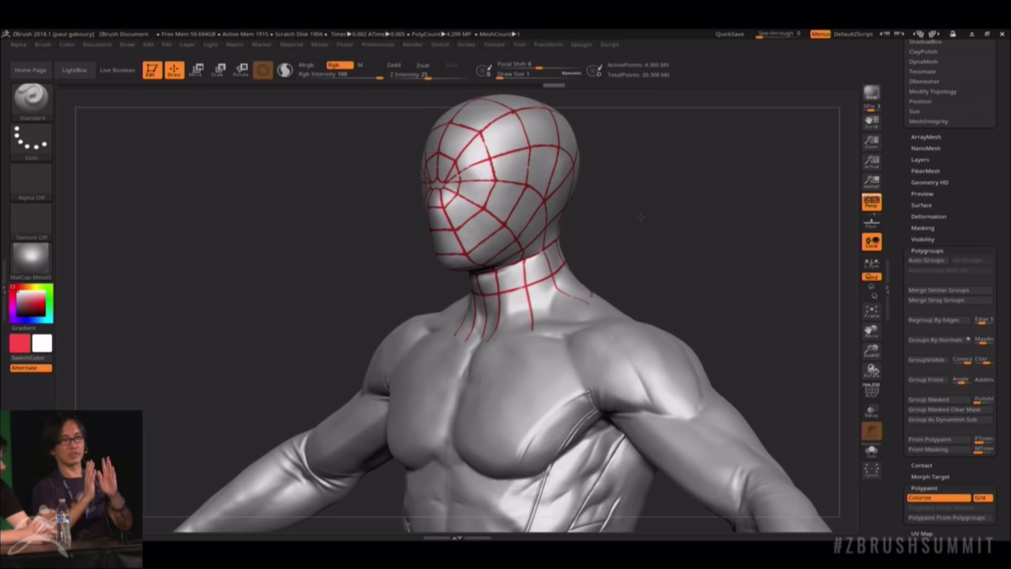
drag(620, 218, 765, 255)
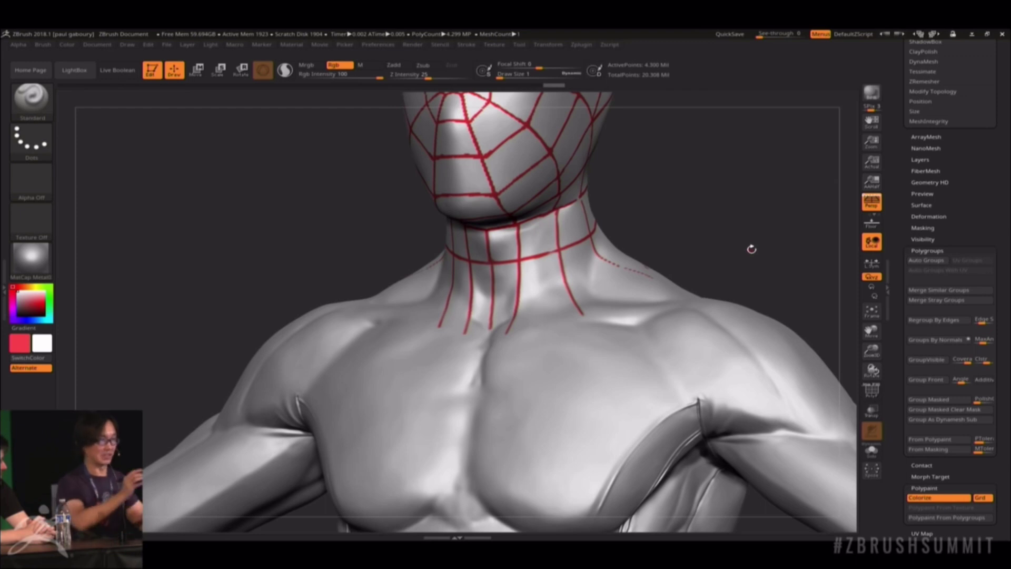
drag(718, 236, 735, 240)
- Try smoothing the painted neck lines at draw size 22, undo it and reduce the draw size to 5
key(space)
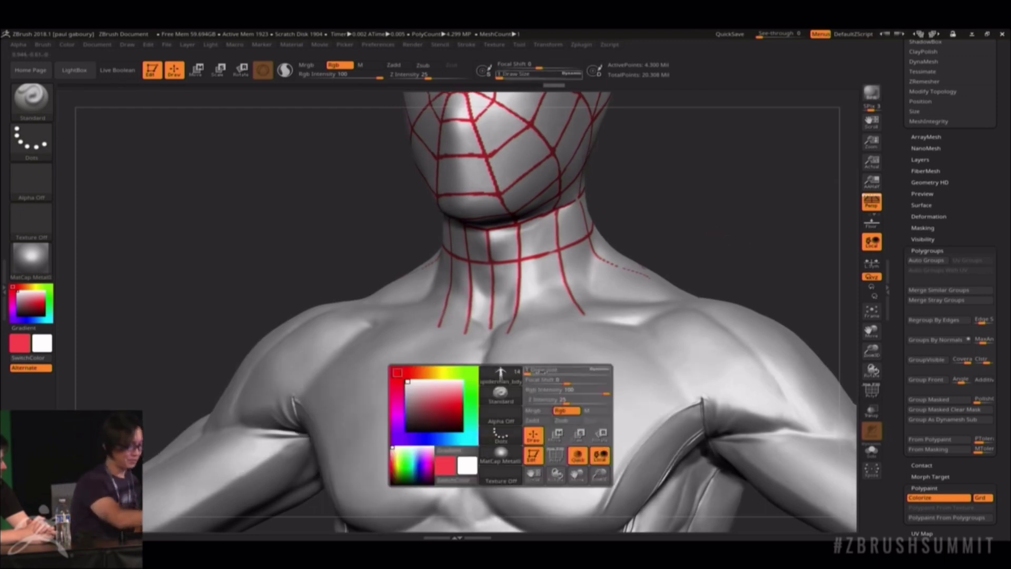
mouse_move(528, 373)
mouse_down()
mouse_move(545, 374)
mouse_move(536, 373)
mouse_up()
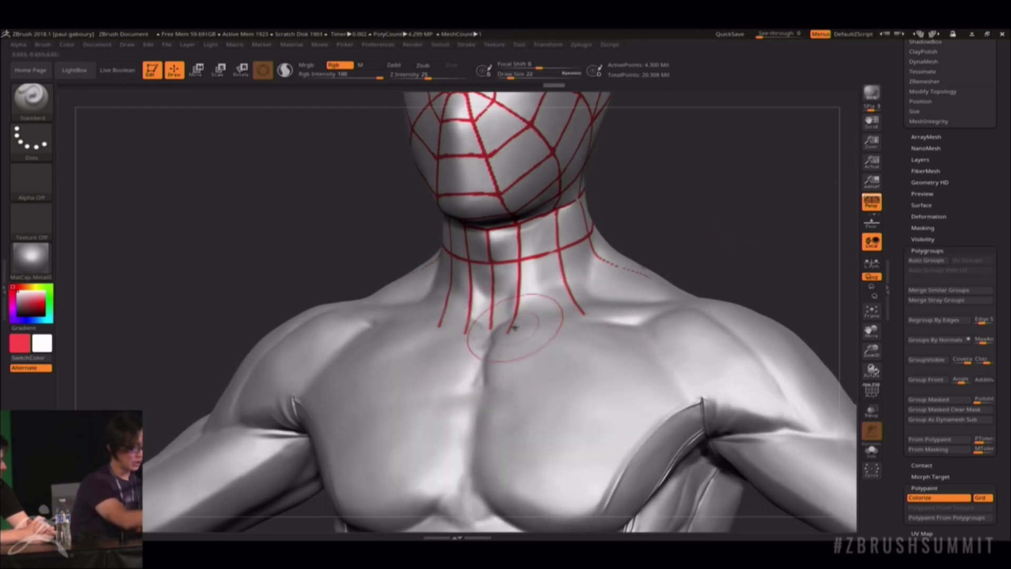
key(ctrl+z)
key(ctrl+z)
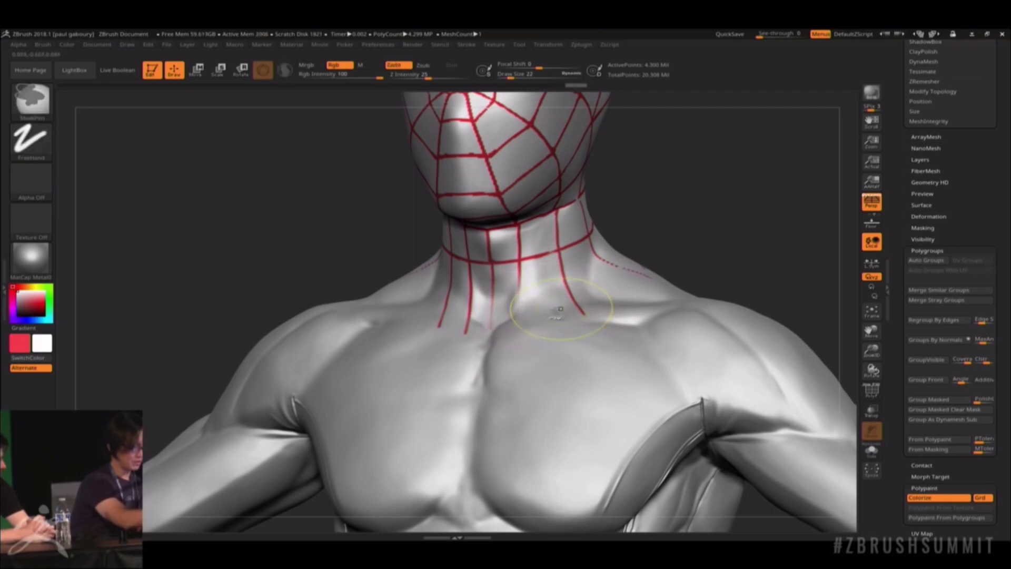
click(928, 497)
drag(546, 294, 535, 294)
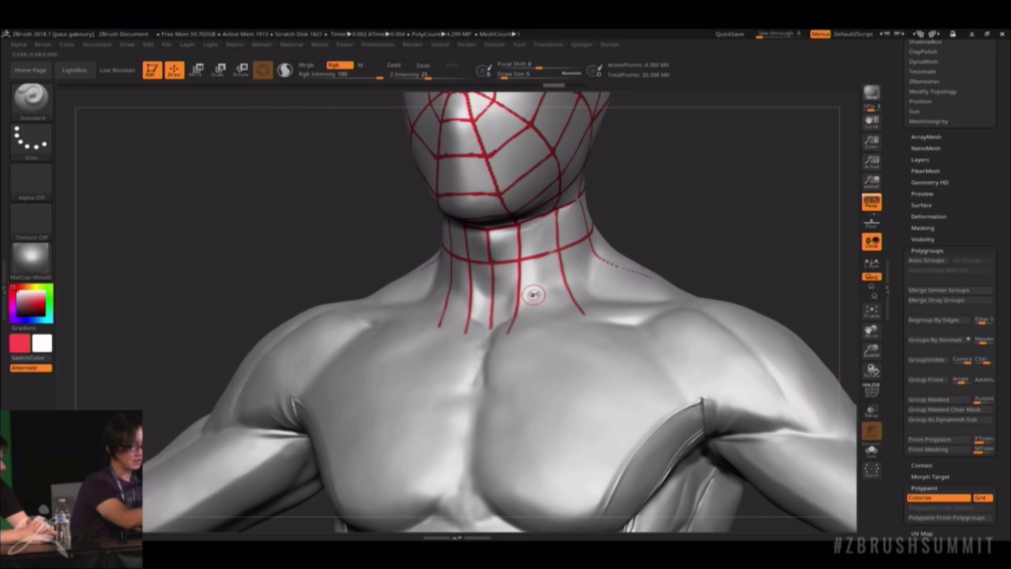
- Choose the custom strip insert-mesh brush and set its draw size to 2 for working on the neck
drag(700, 247, 736, 249)
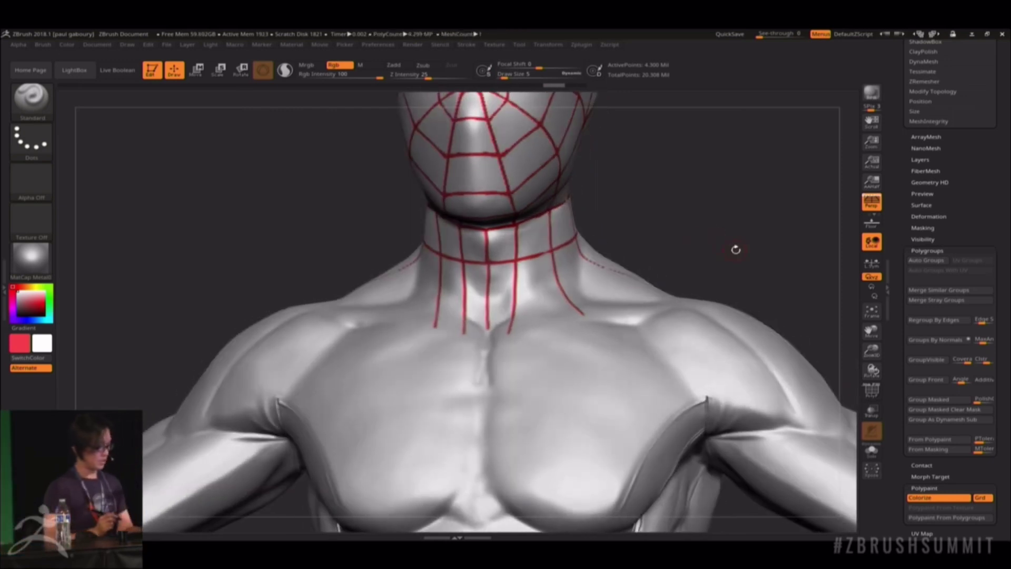
key(b)
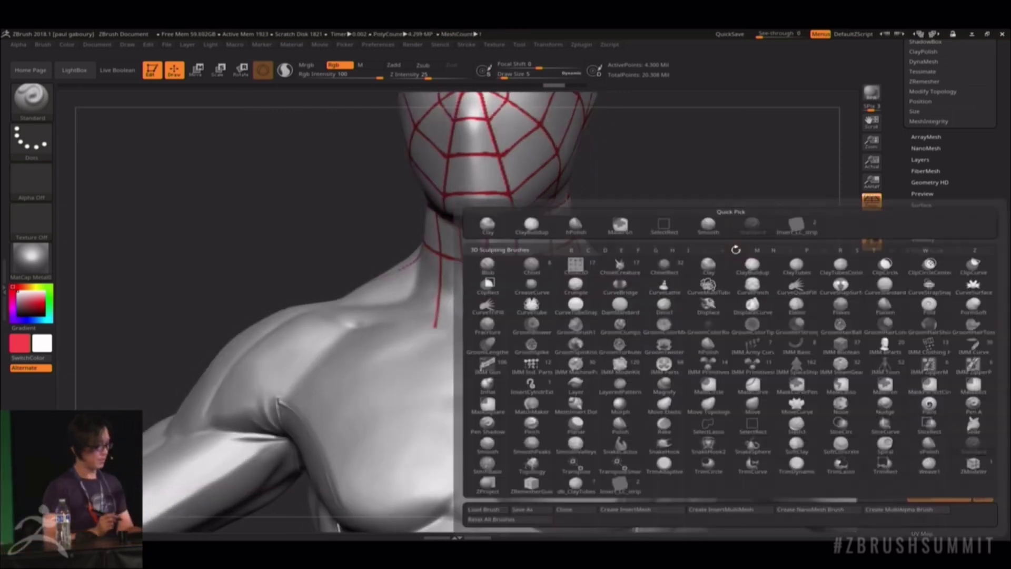
click(620, 483)
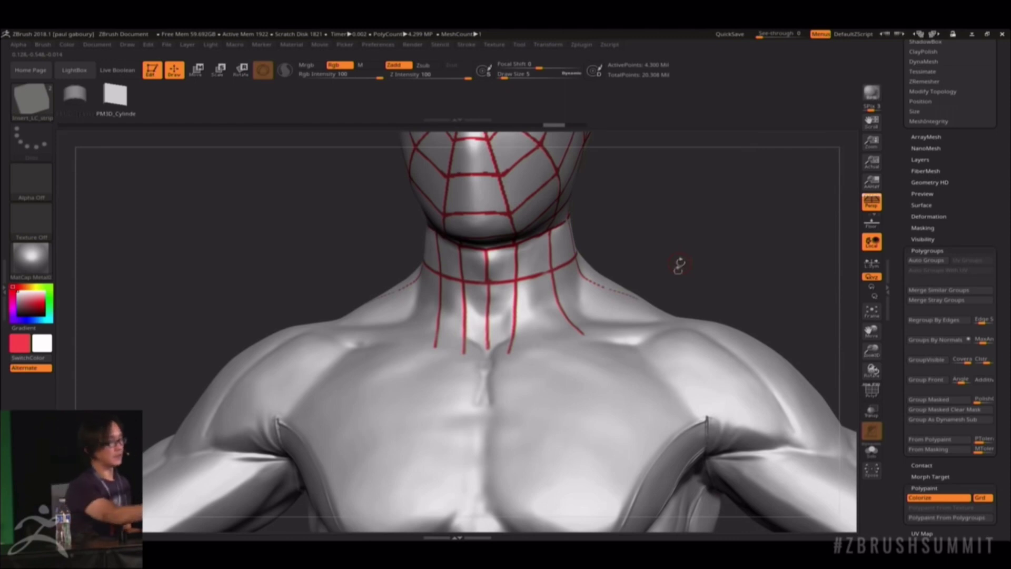
alt+drag(680, 265, 736, 261)
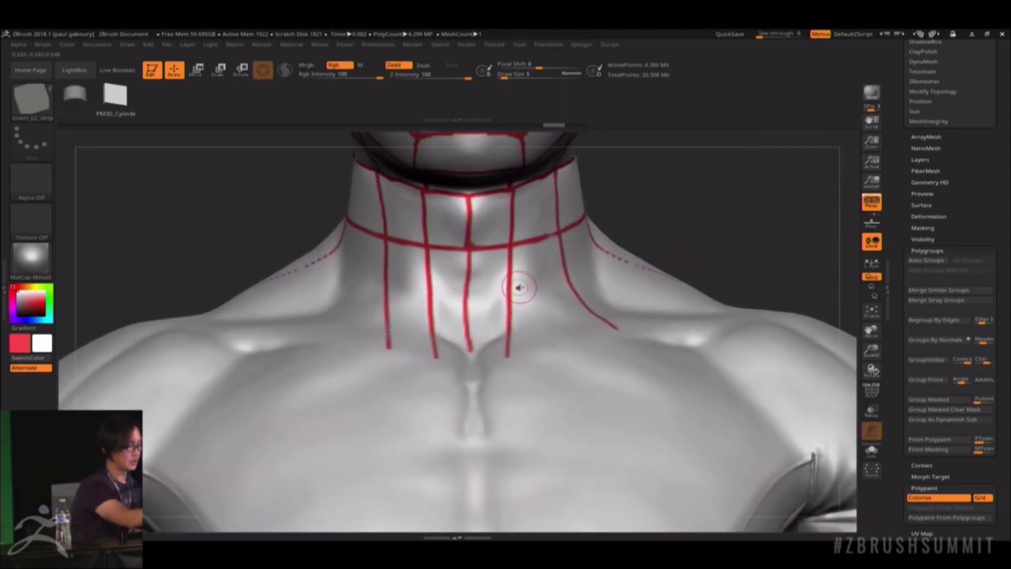
key(space)
drag(528, 285, 520, 285)
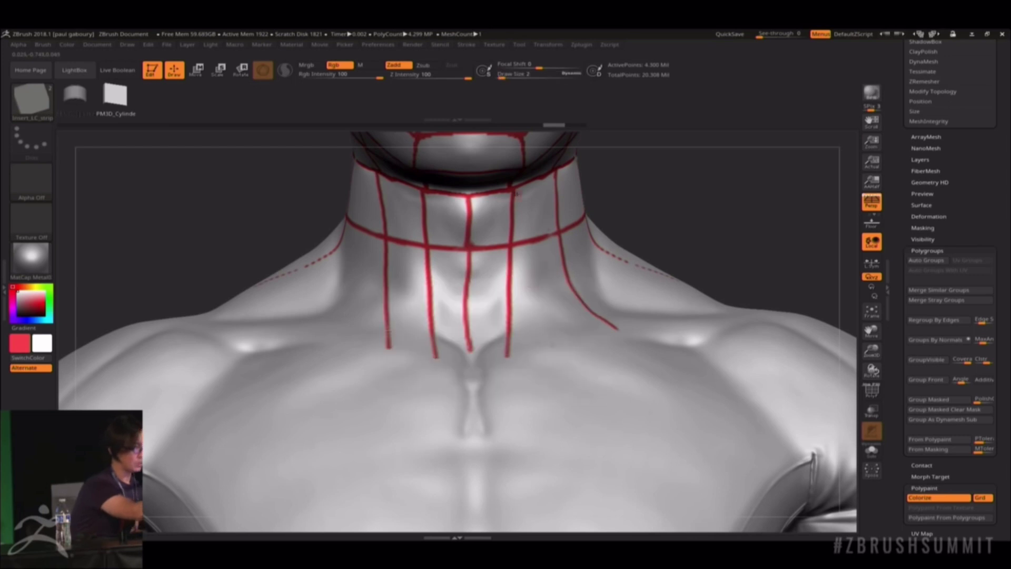
- Insert mesh strips along two vertical painted lines on the neck, beside and outward from the center line
drag(508, 343, 508, 358)
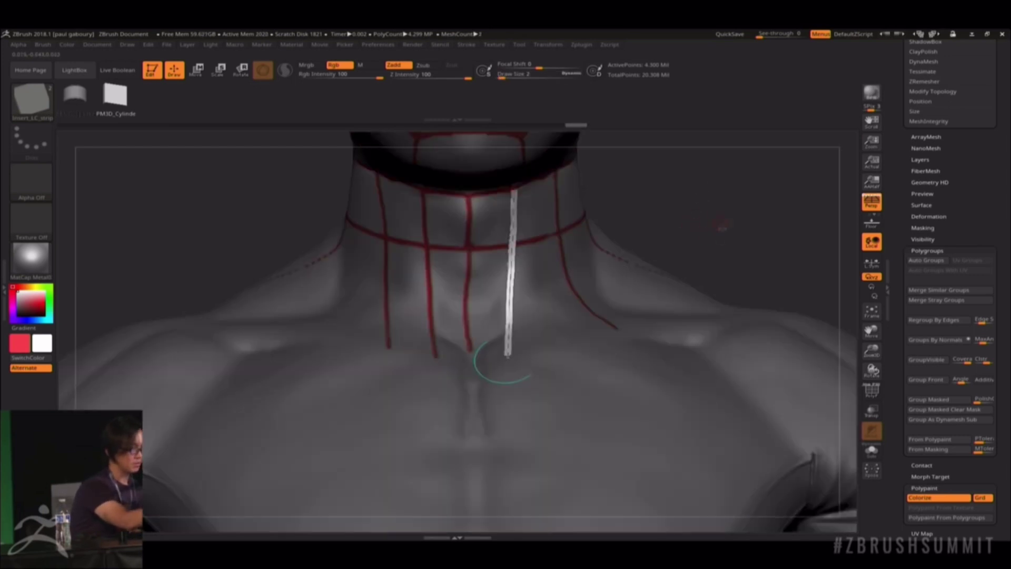
alt+drag(722, 227, 665, 275)
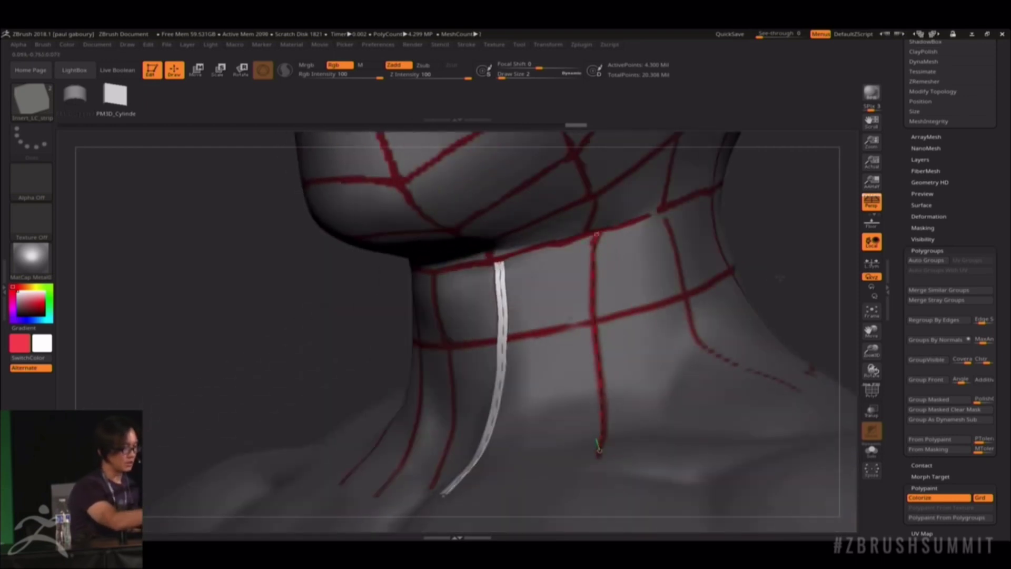
click(599, 450)
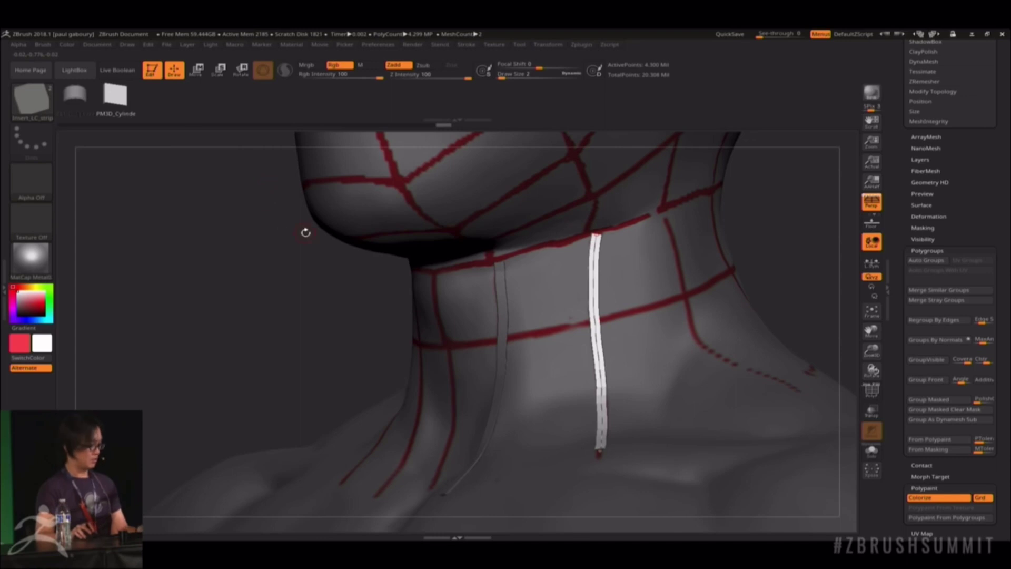
key(b)
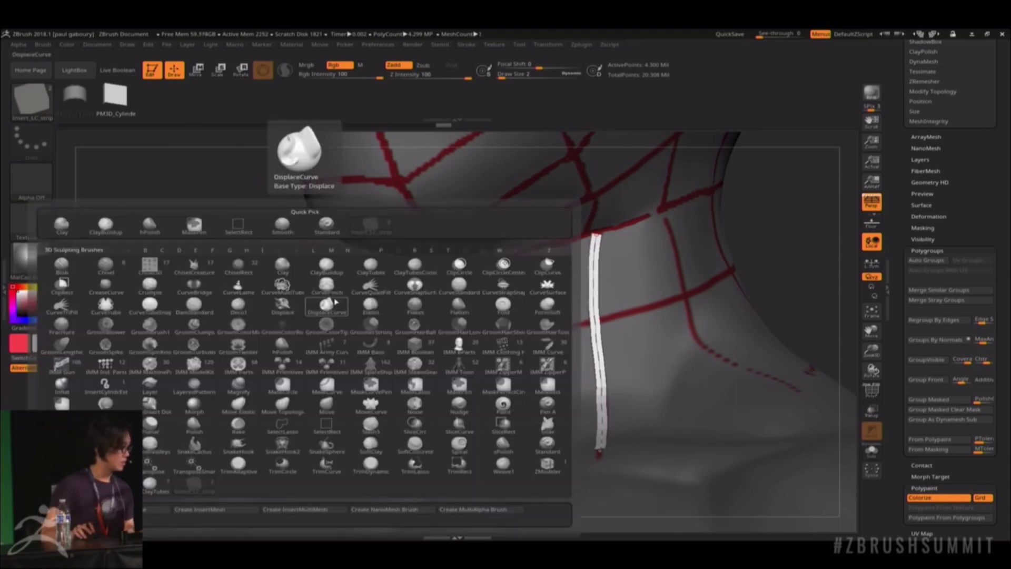
click(505, 304)
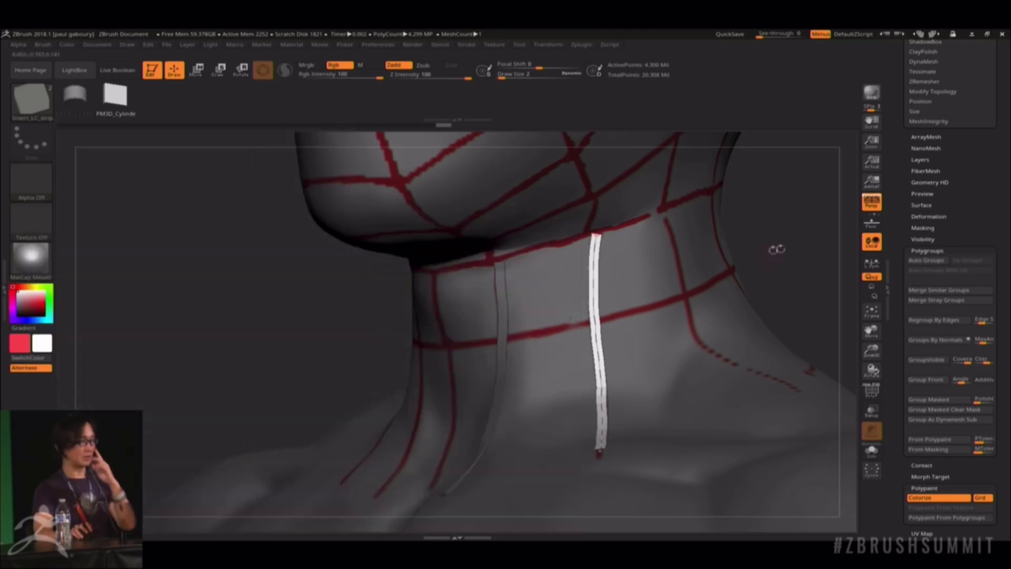
- Insert short mesh strips along the horizontal painted neck line, filling the gaps next to the two vertical strips
drag(822, 239, 800, 239)
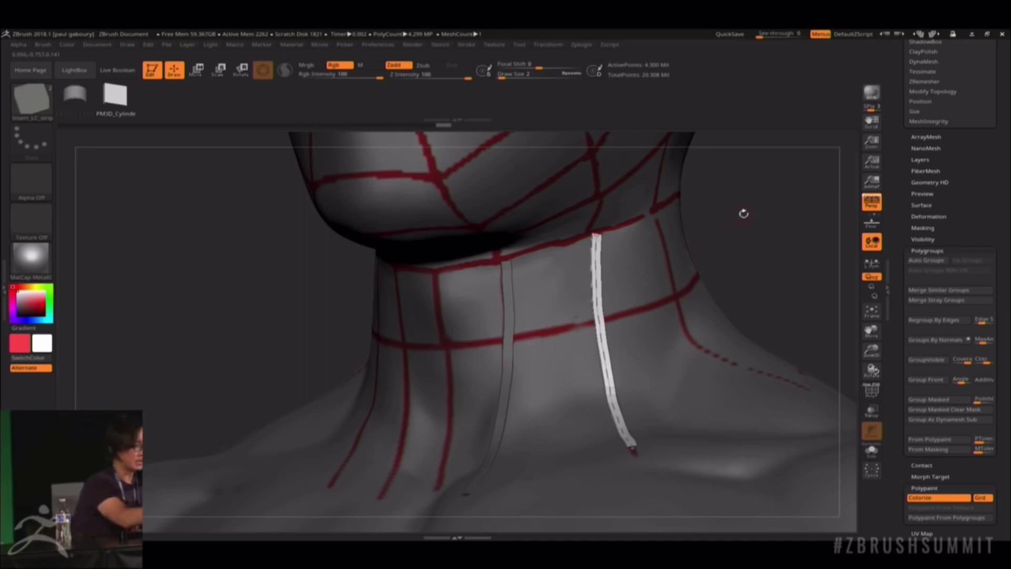
drag(763, 239, 772, 239)
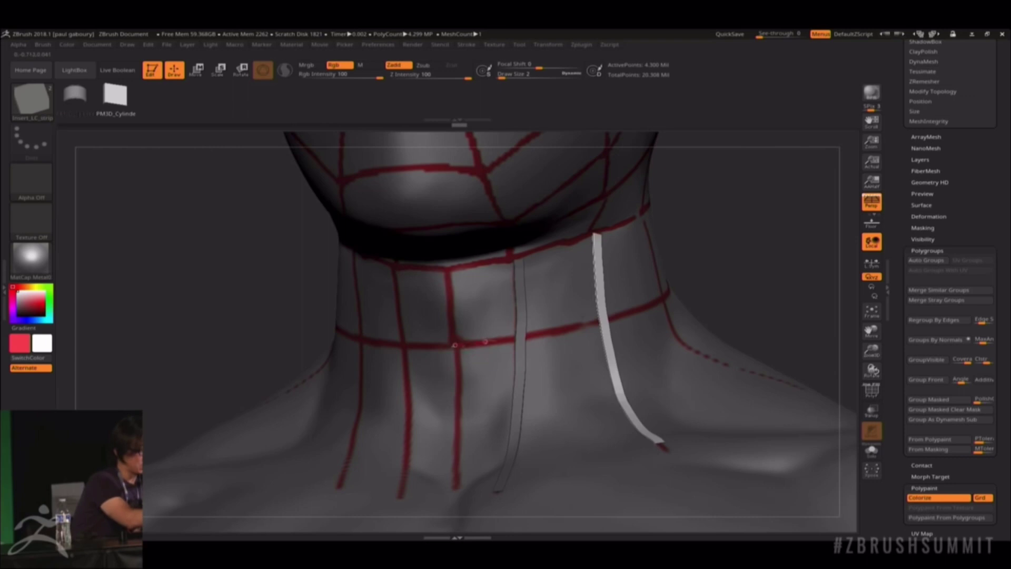
drag(454, 345, 535, 336)
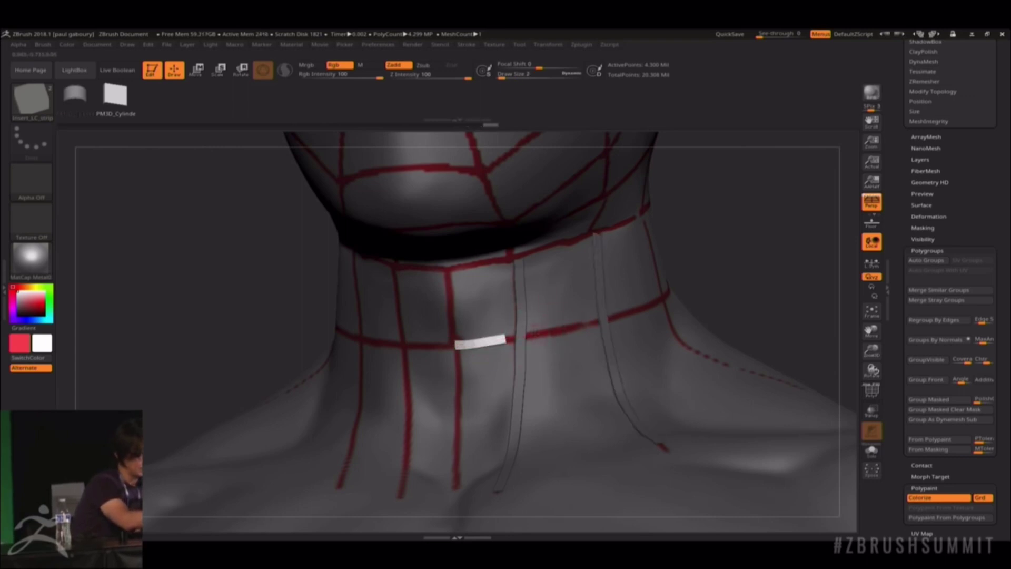
mouse_move(751, 262)
mouse_down()
mouse_move(803, 294)
mouse_move(730, 245)
mouse_move(745, 280)
mouse_up()
- Try isolating and masking the inserted strips while the body is still masked, and show the whole model again
ctrl+shift+click(653, 277)
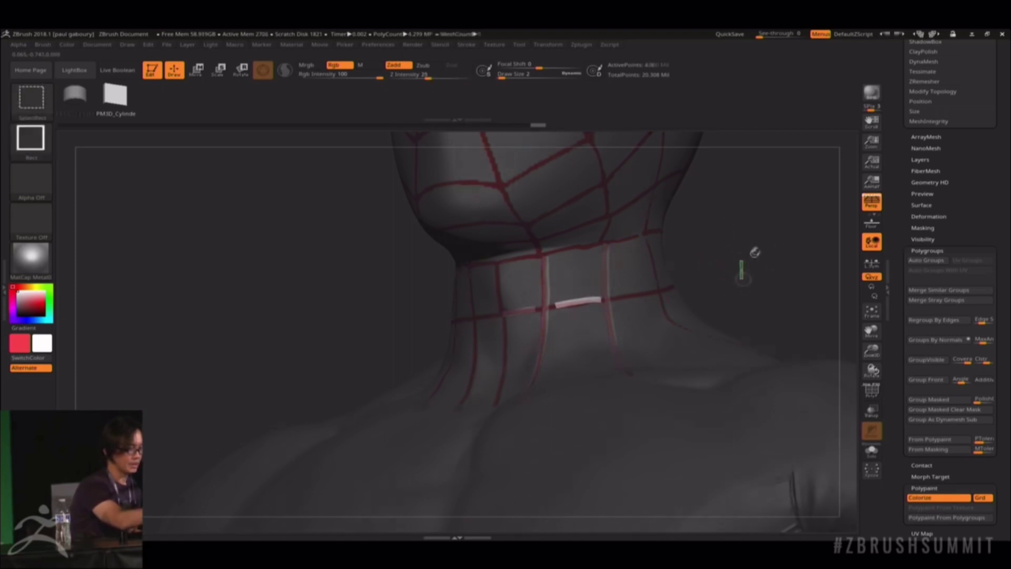
drag(706, 235, 751, 277)
ctrl+shift+drag(749, 211, 485, 463)
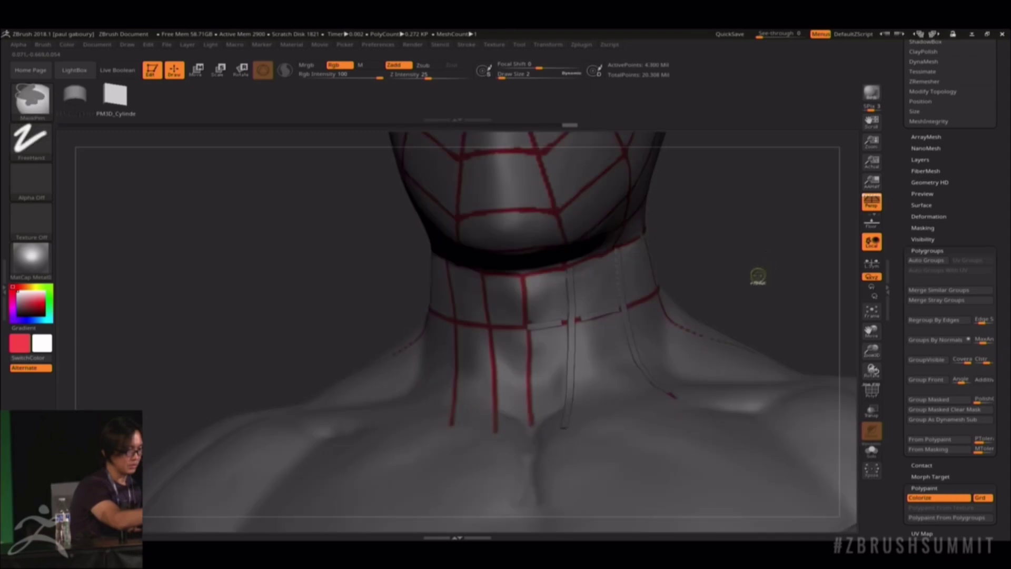
mouse_move(756, 278)
ctrl+mouse_down()
mouse_move(734, 287)
mouse_move(754, 281)
ctrl+mouse_up()
key(ctrl+shift)
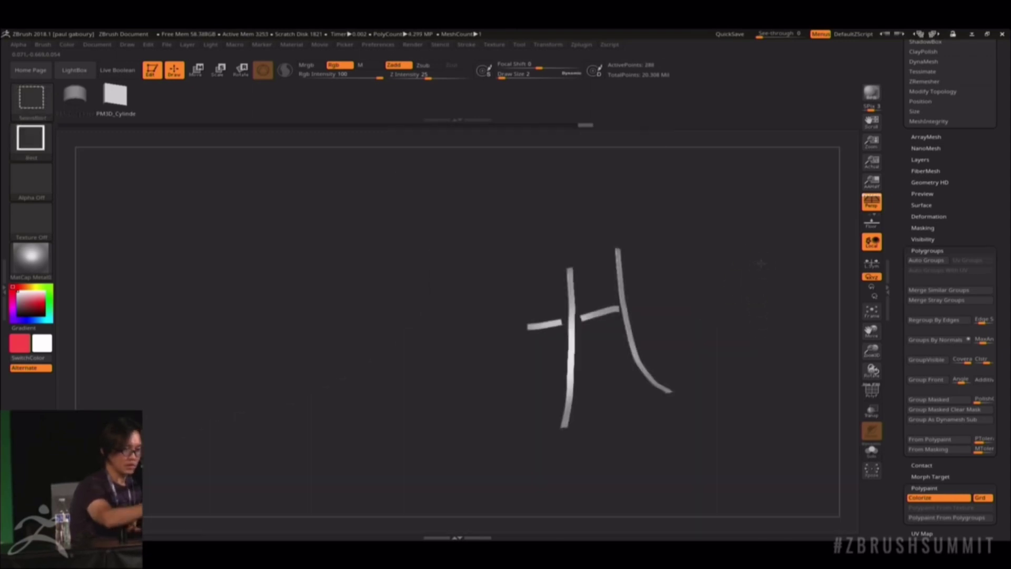
ctrl+shift+click(760, 264)
drag(901, 302, 900, 294)
key(ctrl+z)
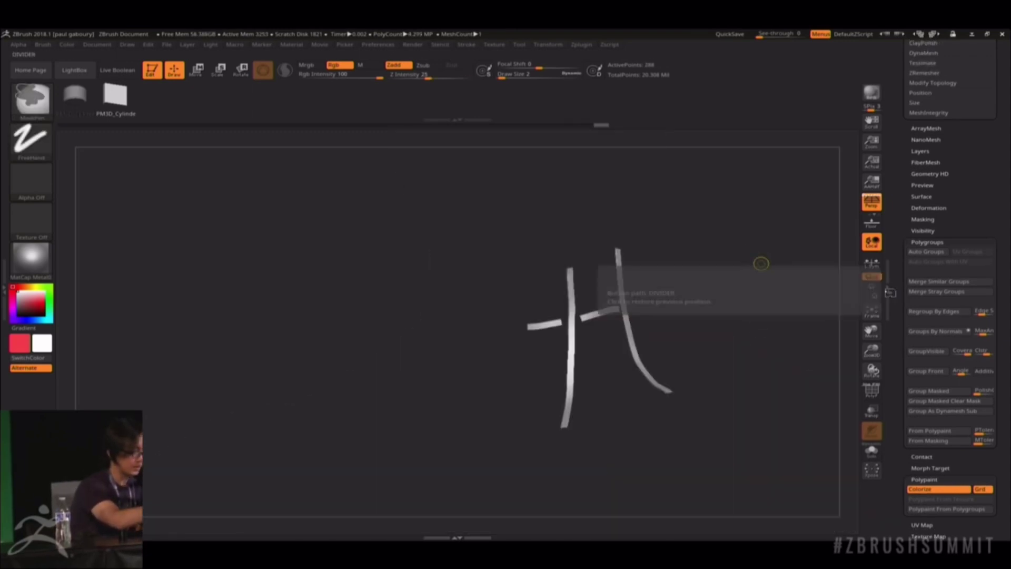
ctrl+drag(719, 215, 478, 487)
ctrl+shift+click(759, 264)
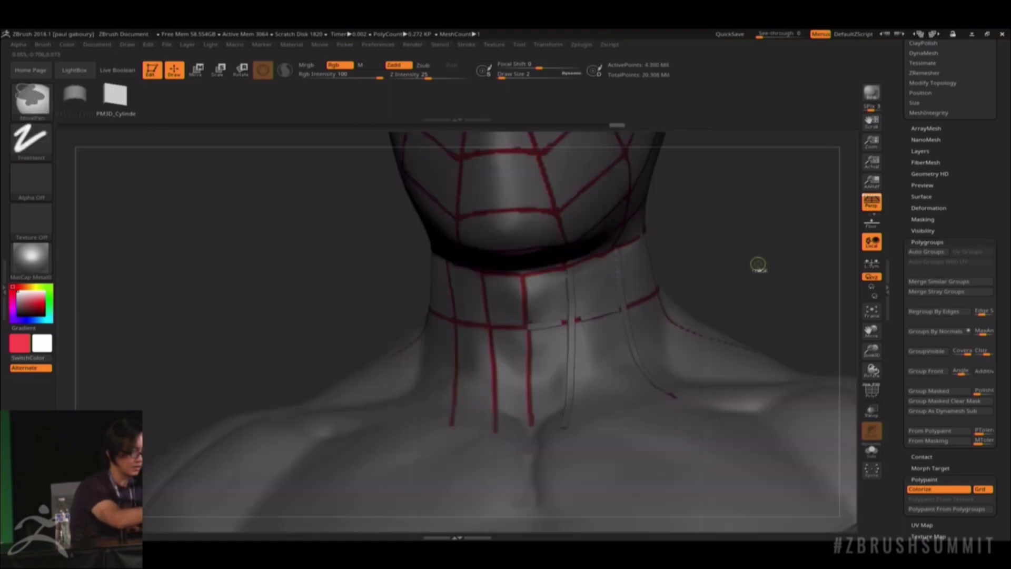
- With the body unmasked, isolate the inserted neck strips to mask only them, and restore the whole model's visibility
key(ctrl+shift)
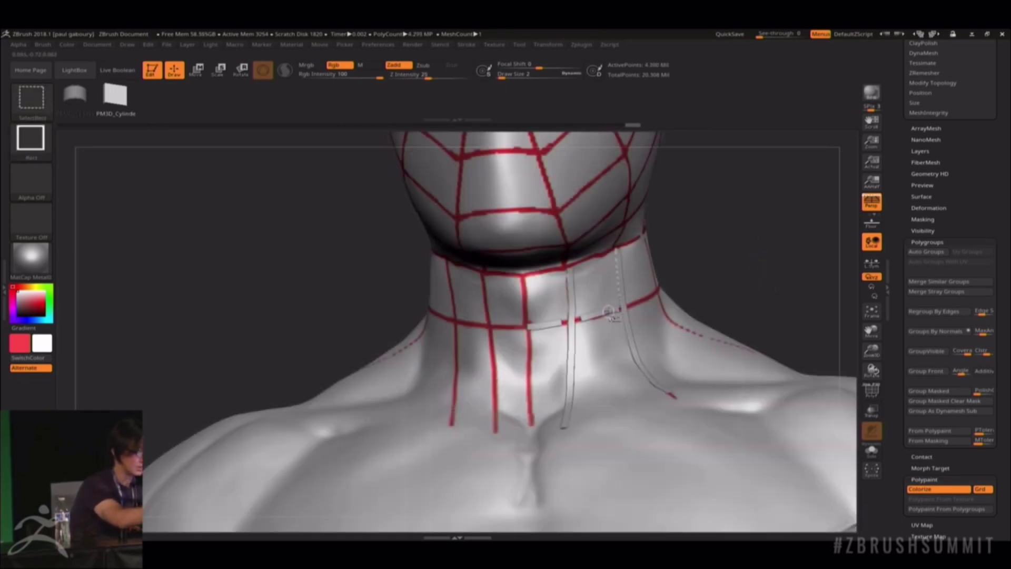
ctrl+shift+click(625, 309)
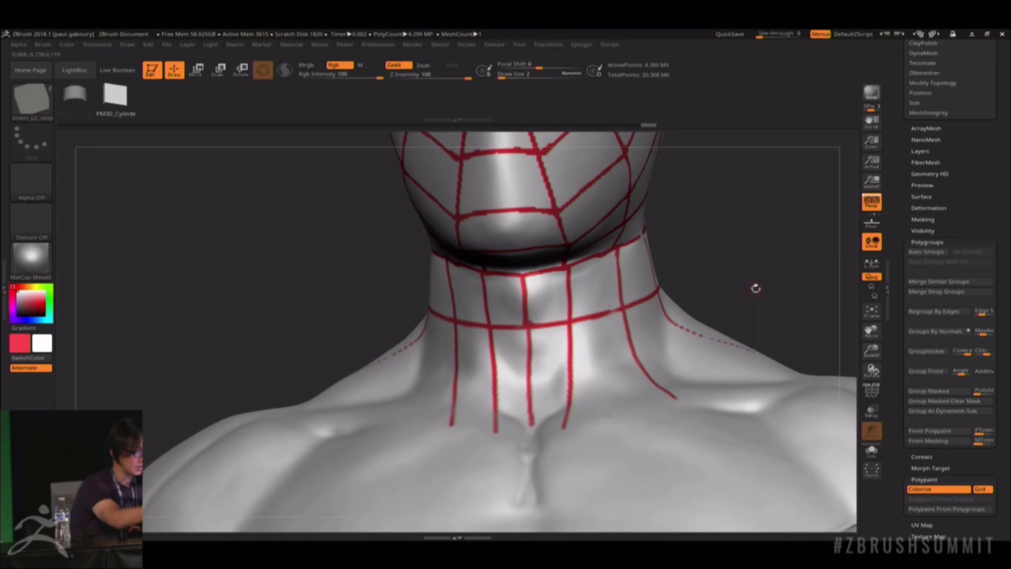
mouse_move(757, 289)
alt+mouse_down()
mouse_move(693, 265)
mouse_move(736, 272)
alt+mouse_up()
ctrl+drag(696, 235, 543, 397)
ctrl+shift+click(750, 262)
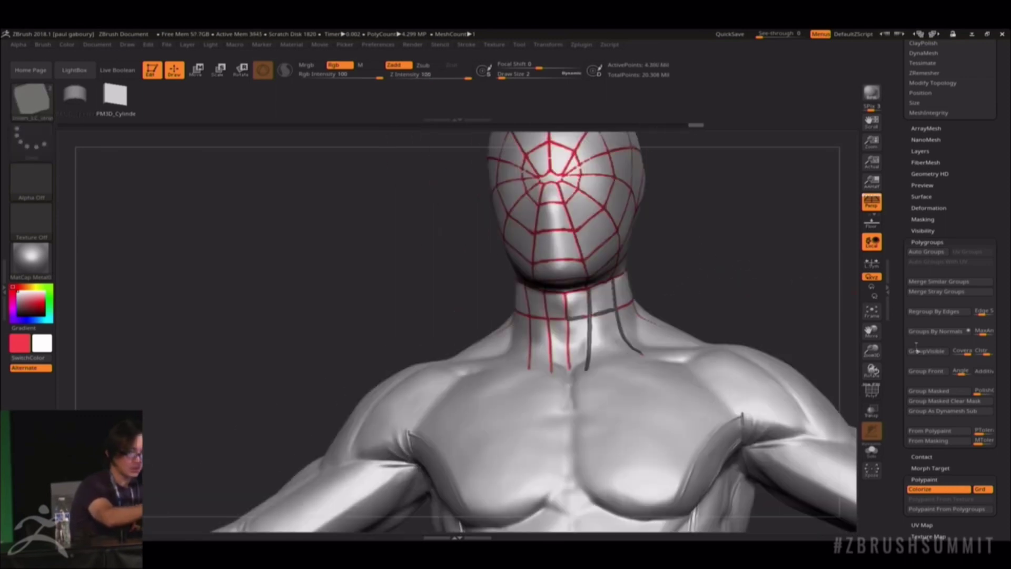
- Split the unmasked points so that the masked neck strips and the body are separate subtools
scroll(925, 211, up, 5)
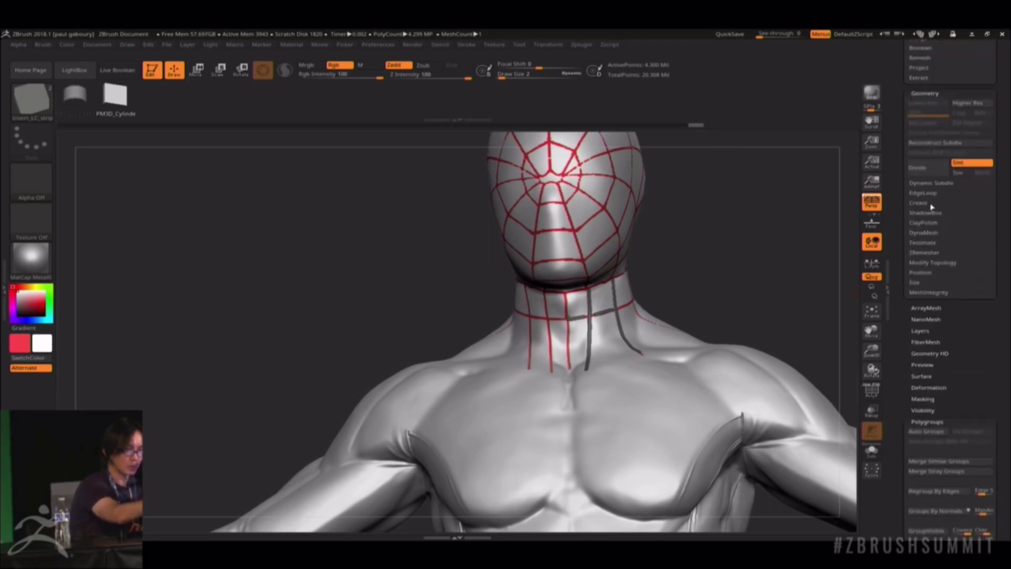
click(941, 263)
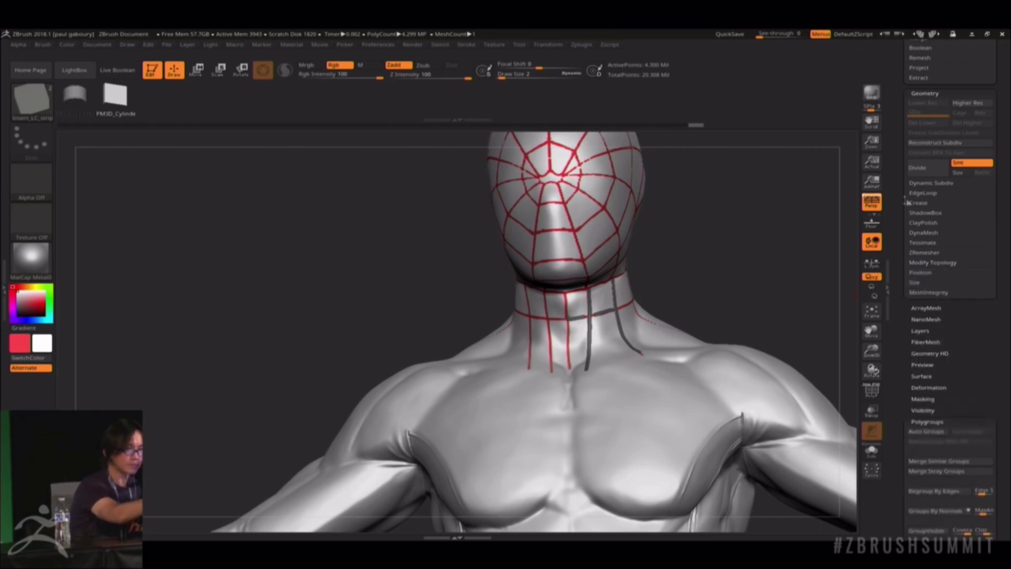
scroll(916, 285, up, 10)
drag(908, 292, 907, 308)
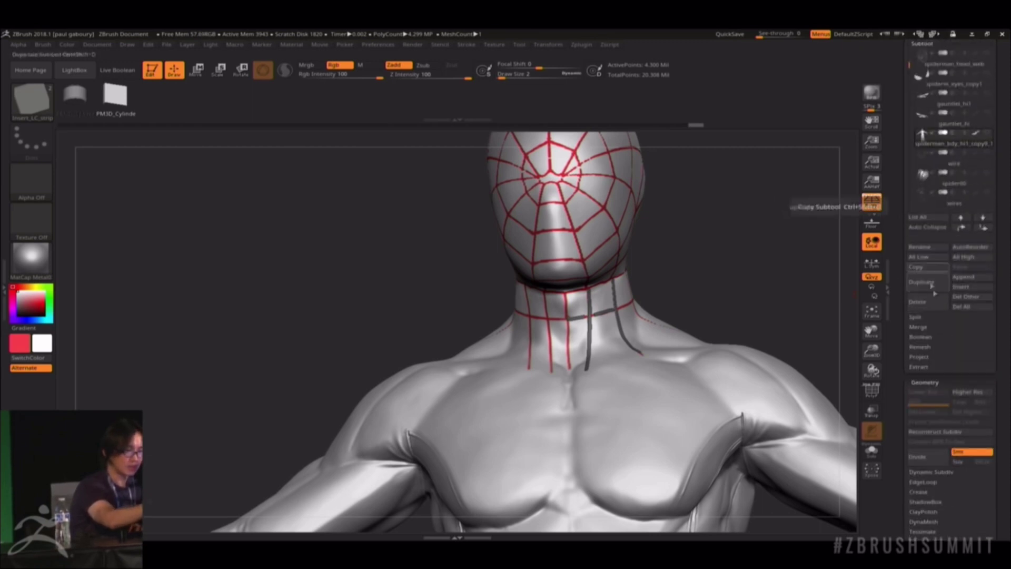
click(922, 318)
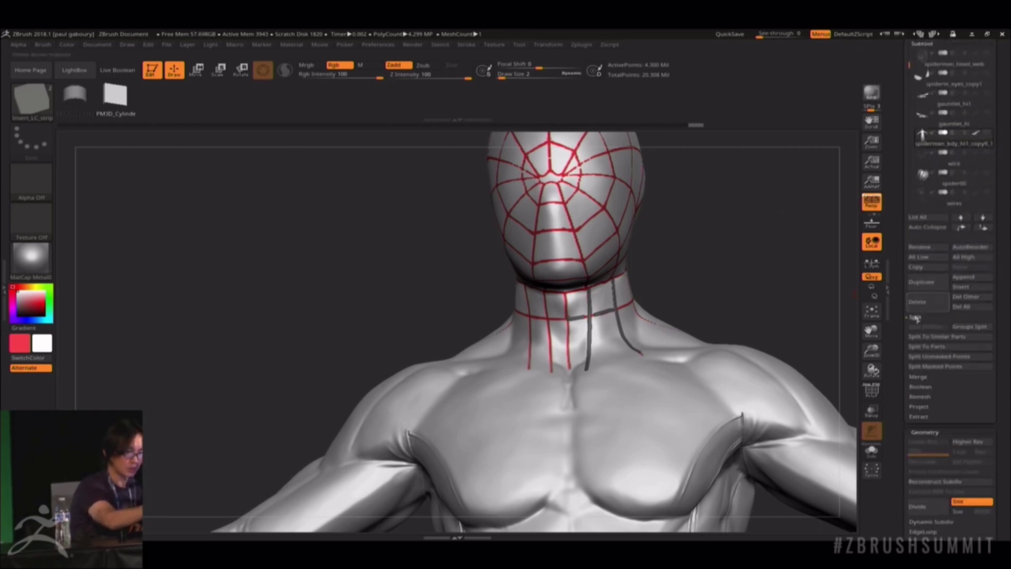
click(951, 358)
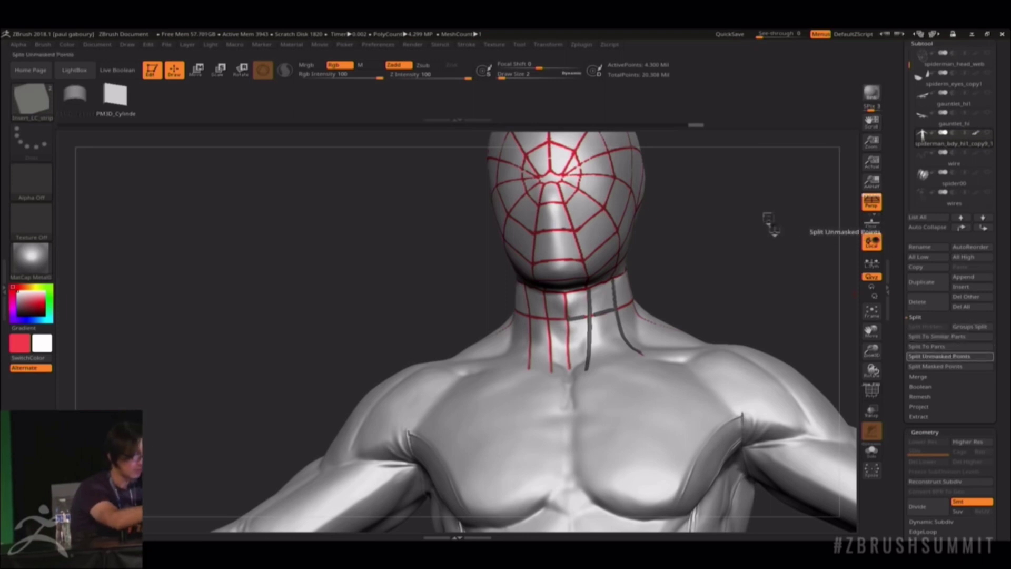
- Turn on the polyframe display for the separated strips and inspect their topology up close
alt+drag(754, 259, 769, 292)
click(875, 391)
drag(769, 291, 847, 280)
right_drag(849, 280, 732, 247)
alt+drag(747, 272, 610, 306)
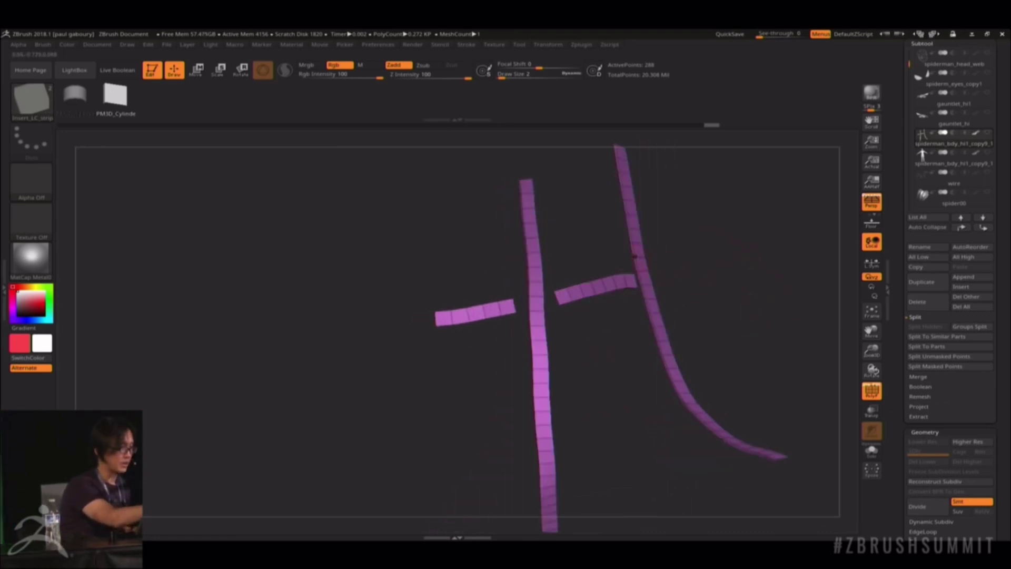
- Isolate one side of the double-sided neck strips by polygroup and delete the hidden geometry
key(ctrl+shift)
mouse_move(703, 284)
mouse_down()
mouse_move(738, 259)
mouse_move(716, 232)
mouse_move(796, 257)
mouse_move(722, 311)
mouse_up()
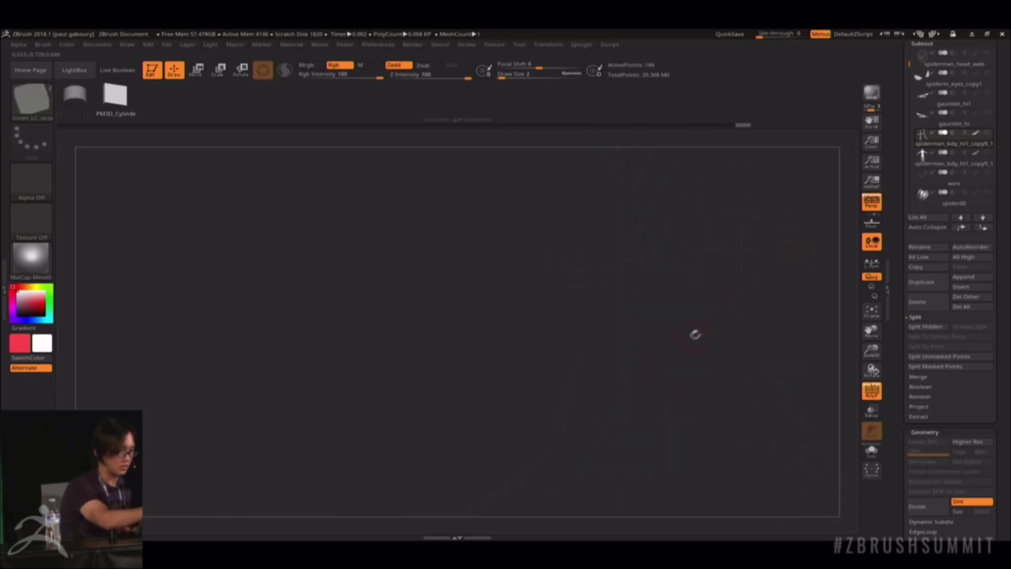
right_drag(721, 310, 644, 335)
drag(898, 380, 907, 314)
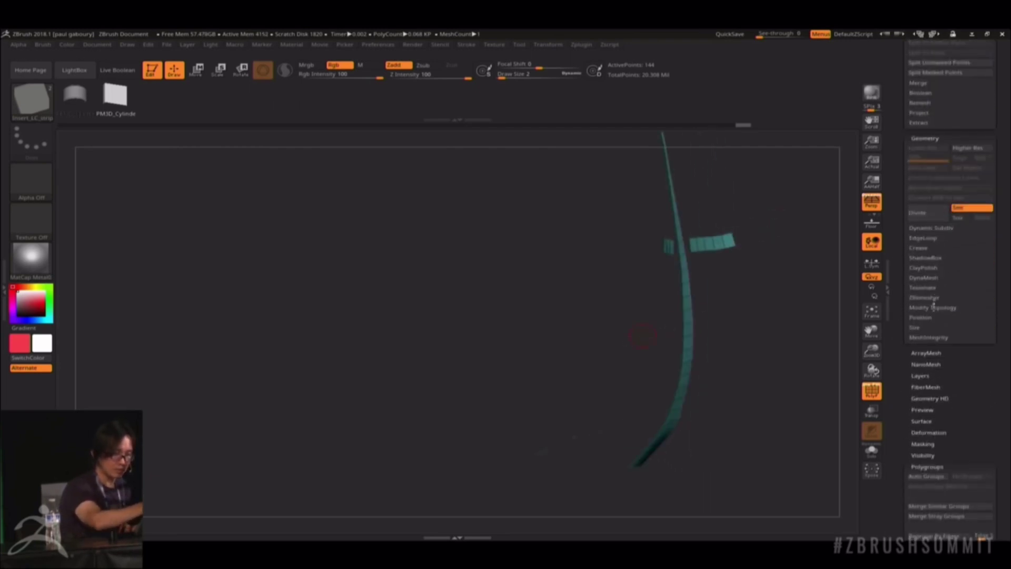
click(933, 308)
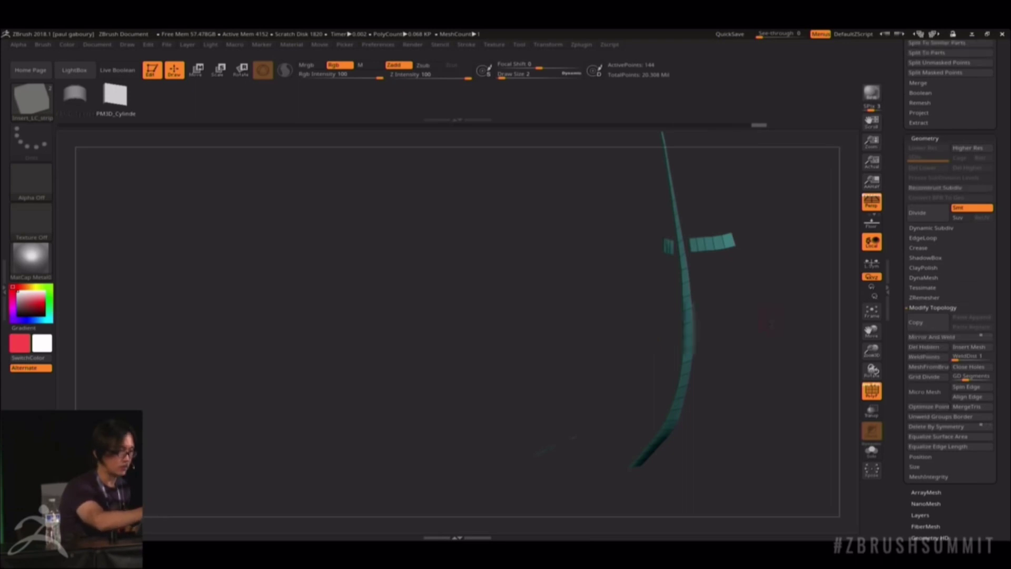
drag(771, 323, 848, 363)
- Flip the normals of the remaining single-sided strips so they face outward
drag(901, 401, 908, 294)
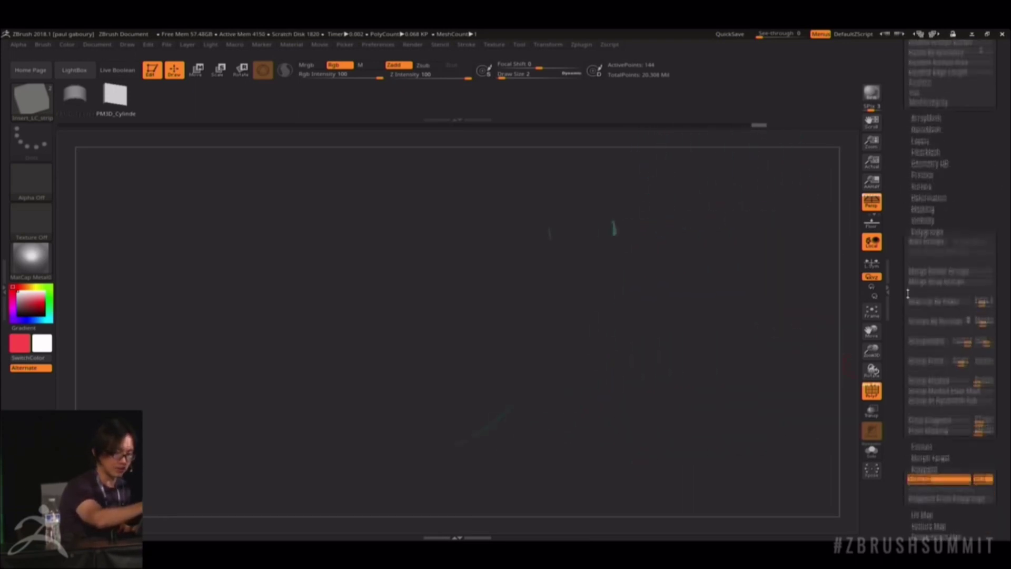
scroll(908, 293, down, 5)
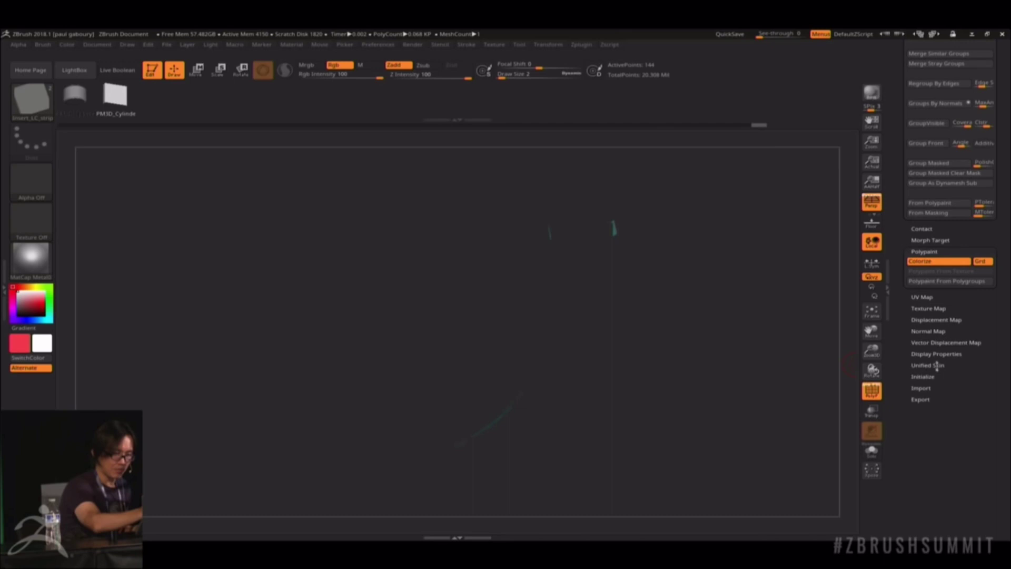
click(944, 353)
click(967, 385)
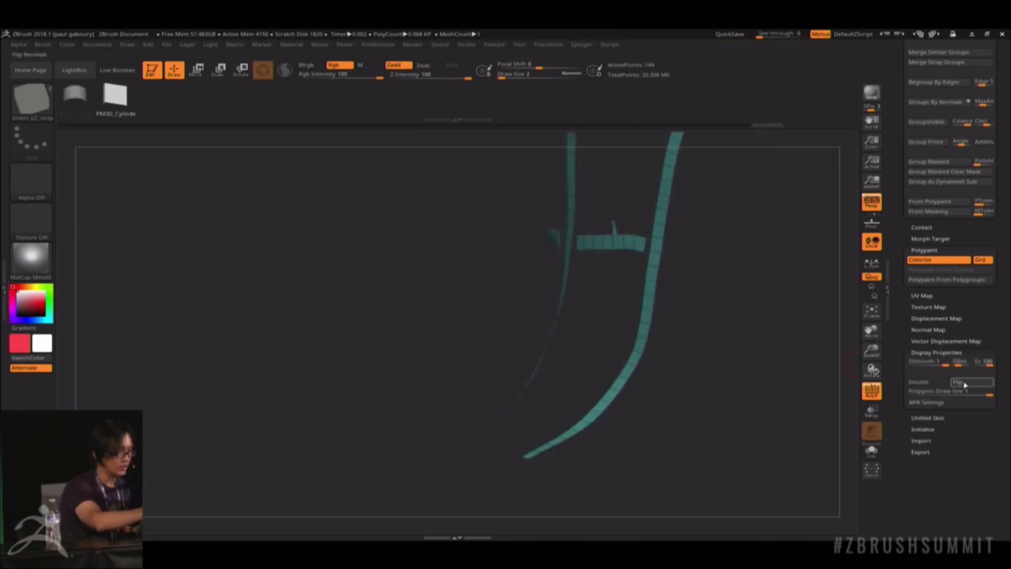
drag(827, 361, 806, 356)
- Switch to the ZModeler brush and reduce the draw size to 1
key(b)
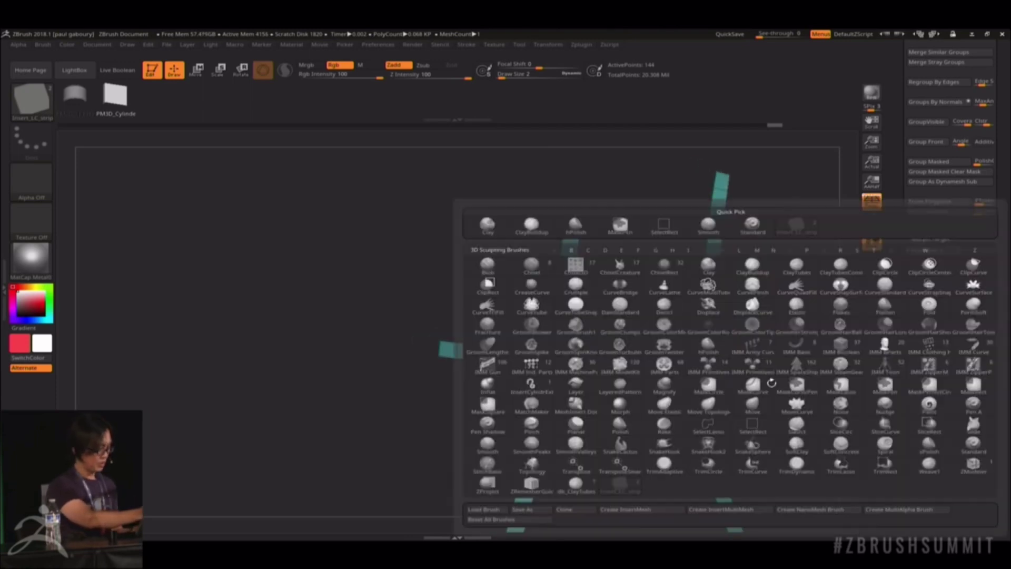
key(z)
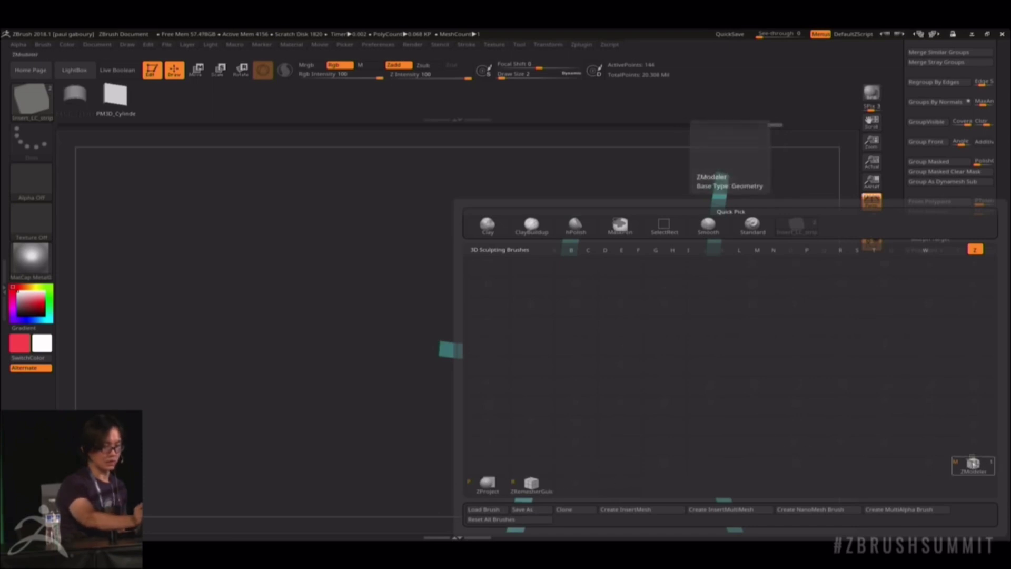
click(972, 464)
mouse_move(774, 343)
mouse_down()
mouse_move(762, 338)
mouse_move(784, 323)
mouse_move(788, 332)
mouse_up()
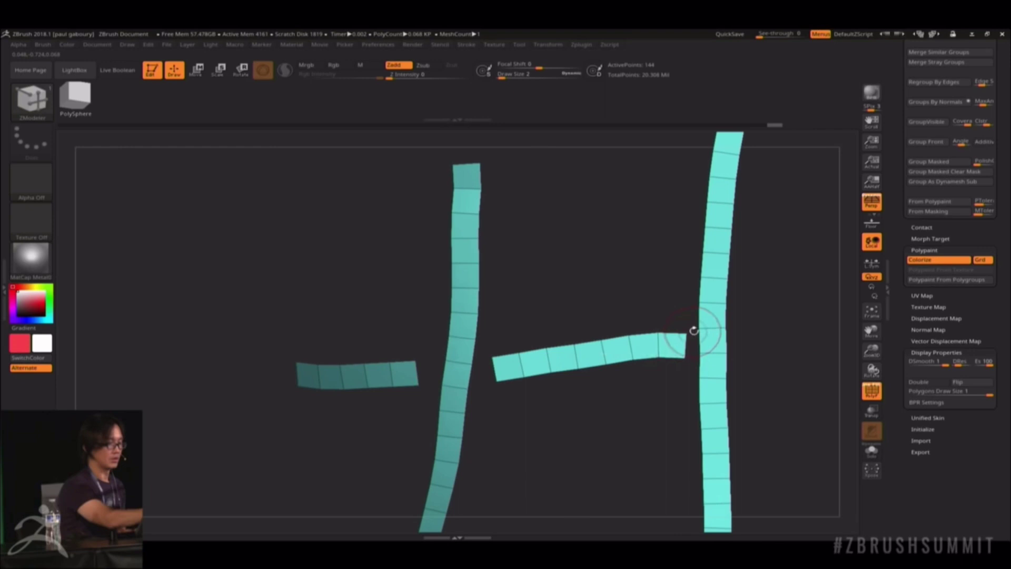
key(space)
drag(738, 302, 774, 324)
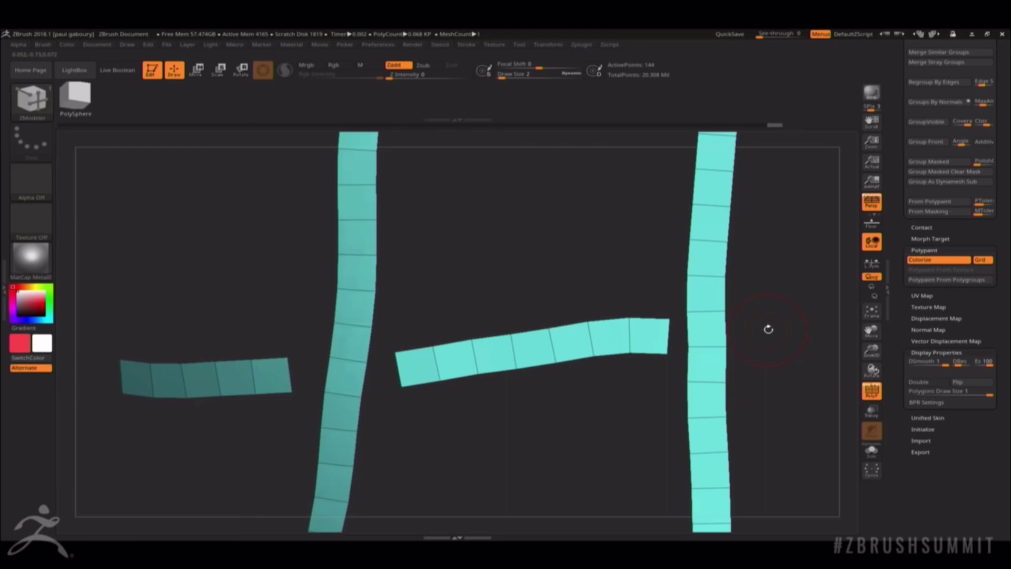
mouse_move(775, 300)
mouse_down()
mouse_move(781, 286)
mouse_move(793, 307)
mouse_up()
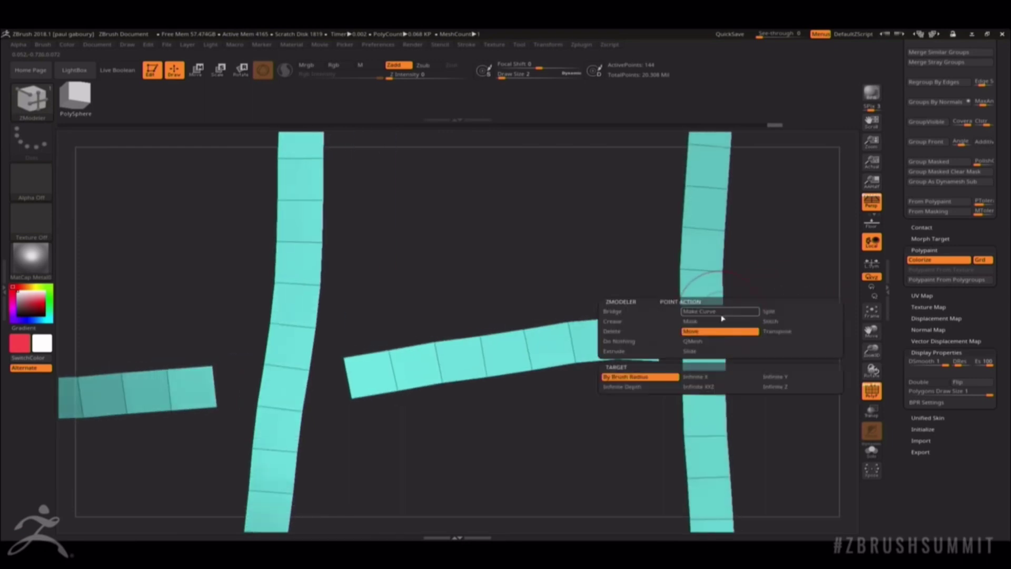
key(space)
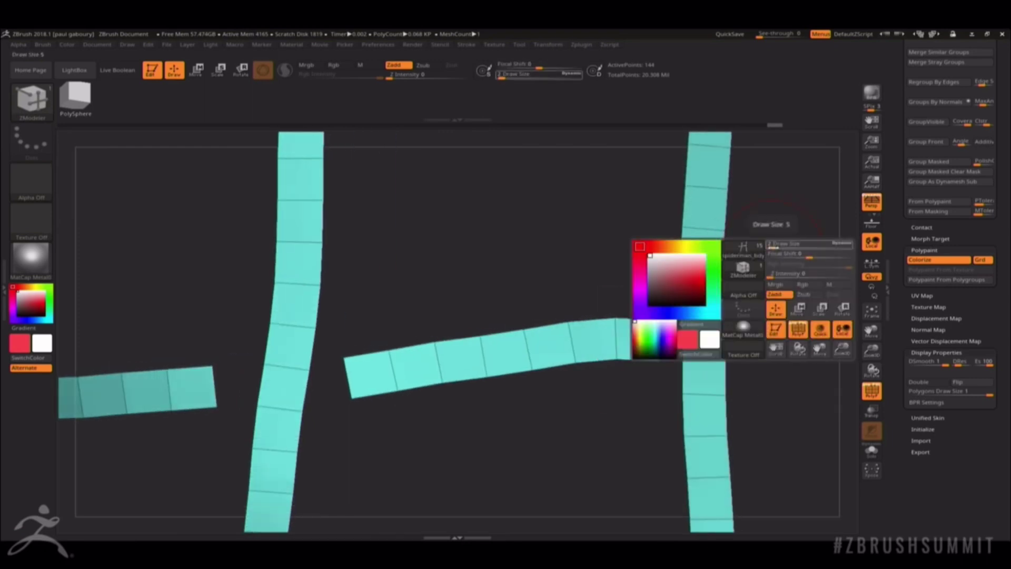
drag(773, 245, 768, 246)
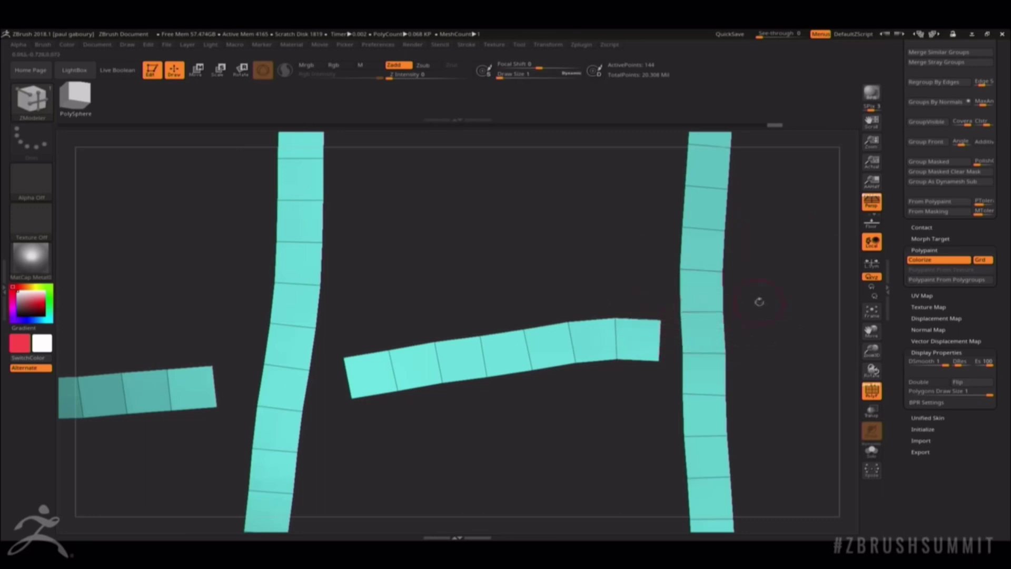
drag(759, 301, 635, 315)
- Set the ZModeler point action to Stitch and join the cross strip's end points to the vertical strips on both sides
key(space)
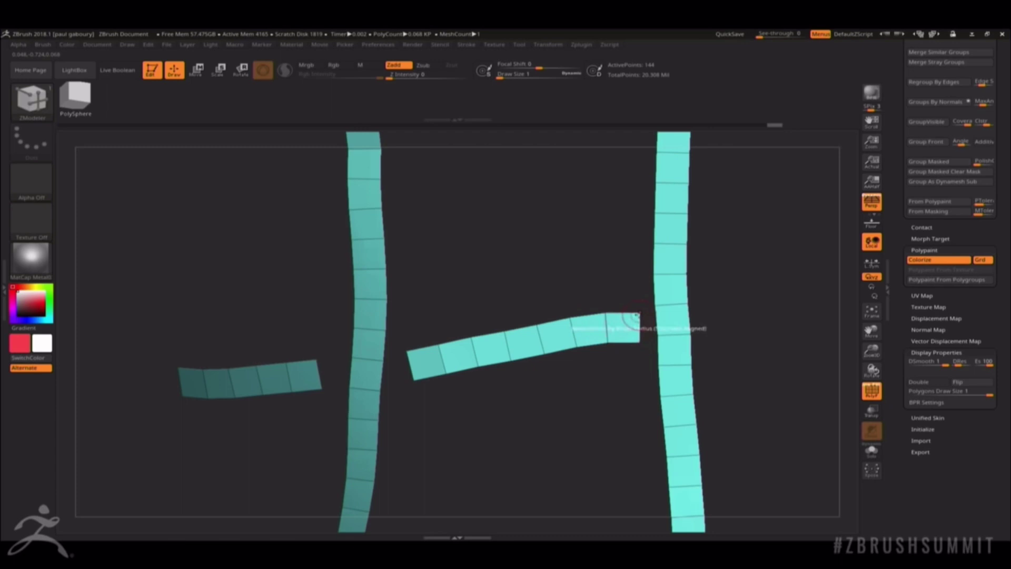
key(space)
click(695, 325)
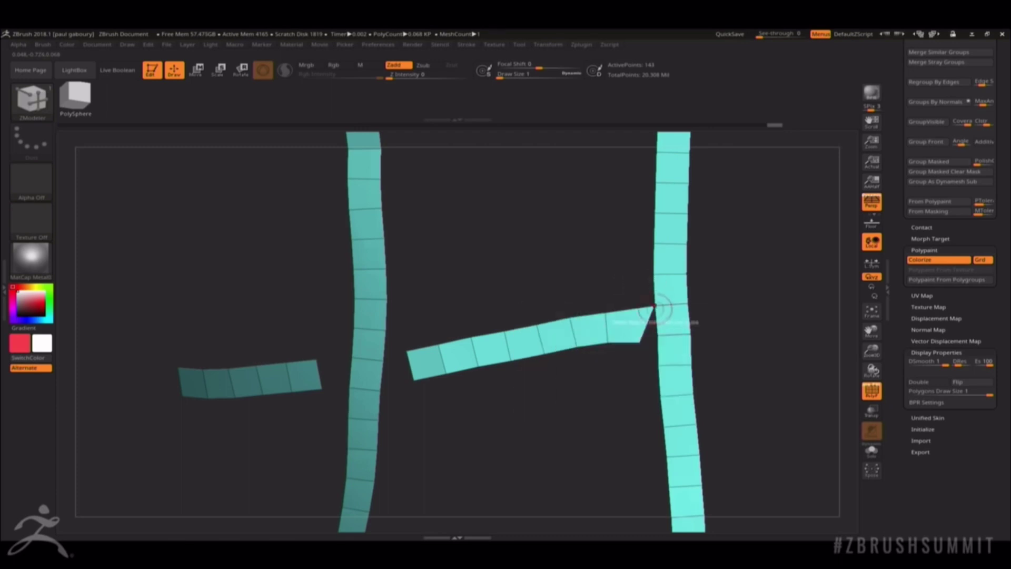
alt+drag(590, 396, 700, 374)
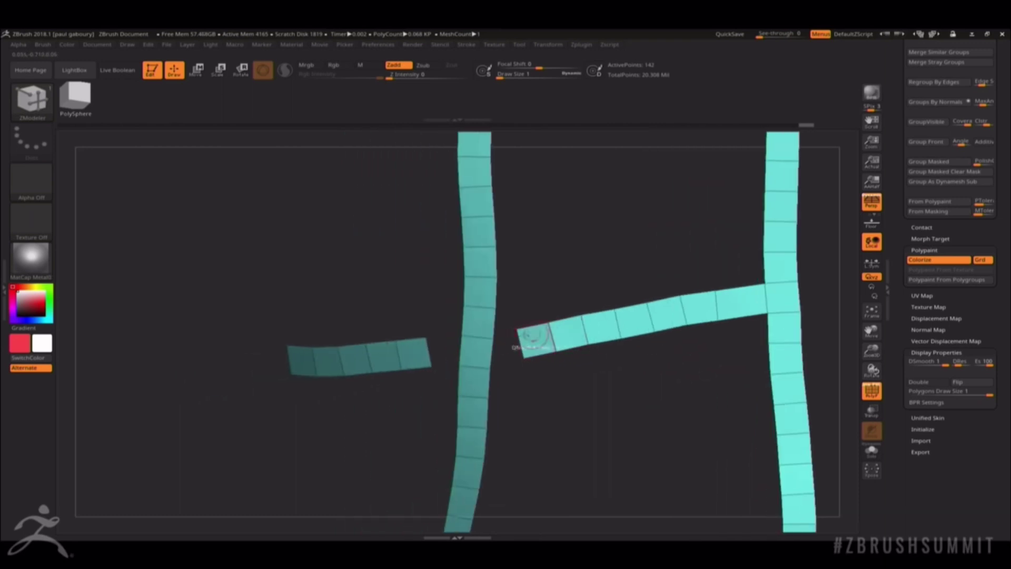
drag(506, 333, 597, 359)
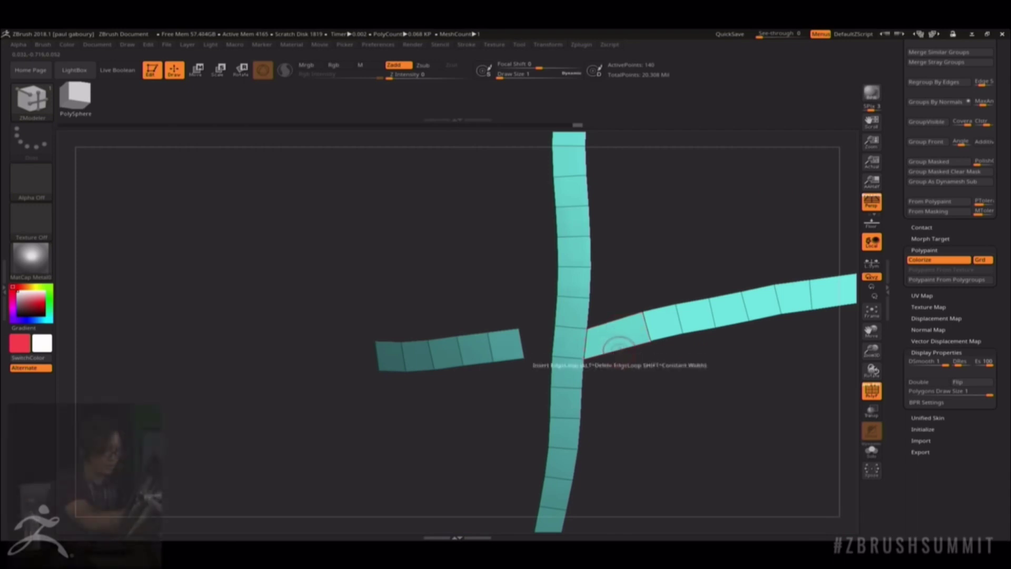
- Insert a single edge loop across the stretched end polygon where the cross strip meets the middle vertical strip
key(space)
key(space)
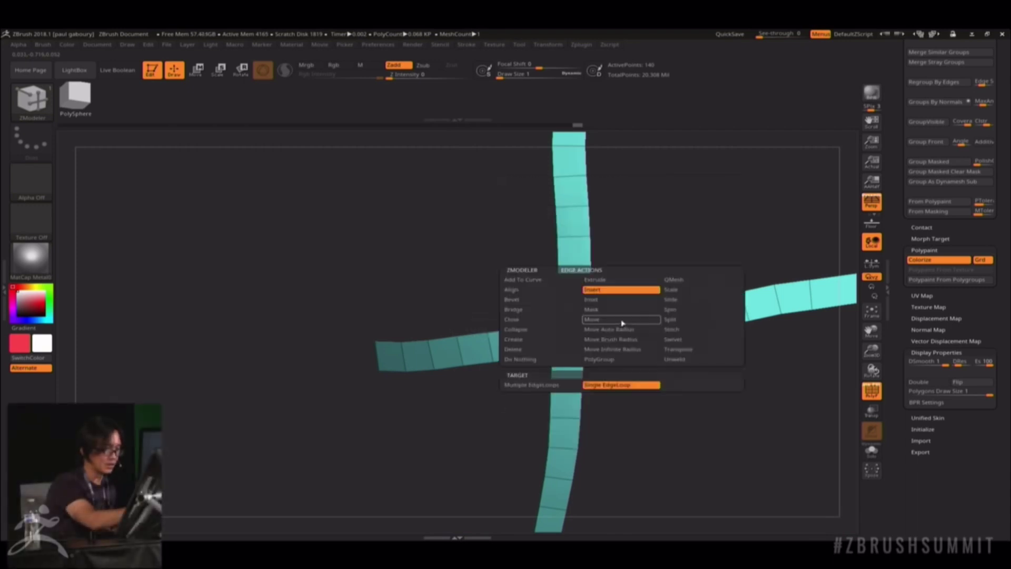
click(624, 320)
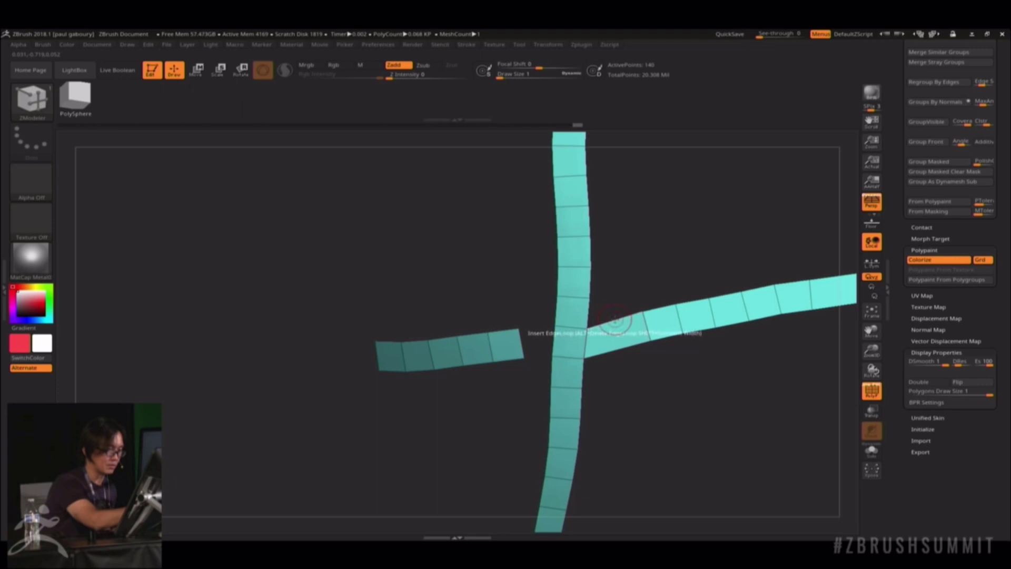
- Stitch both end points of the short outer strip to the opposite side of the middle vertical strip
alt+drag(510, 366, 548, 377)
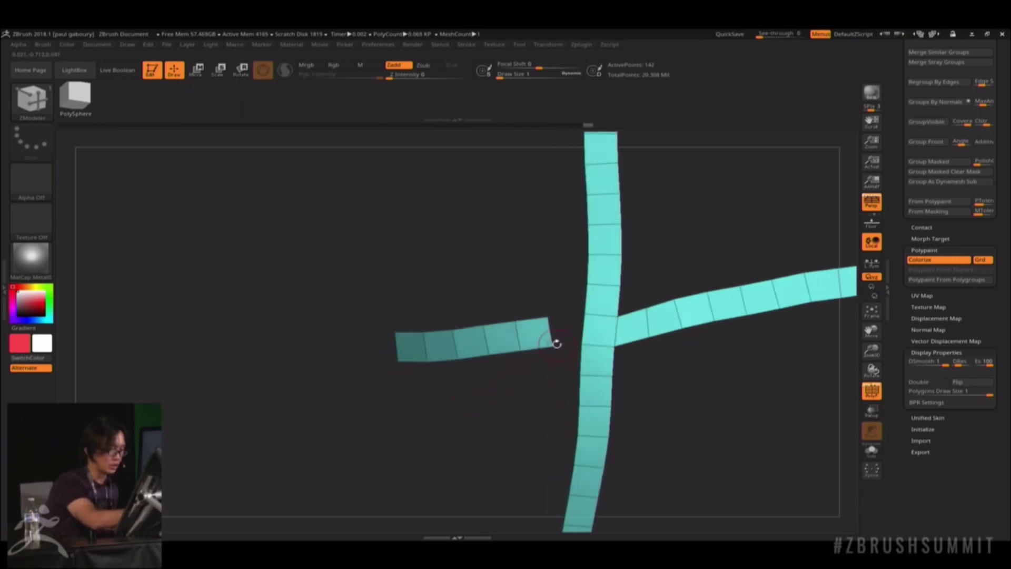
click(582, 345)
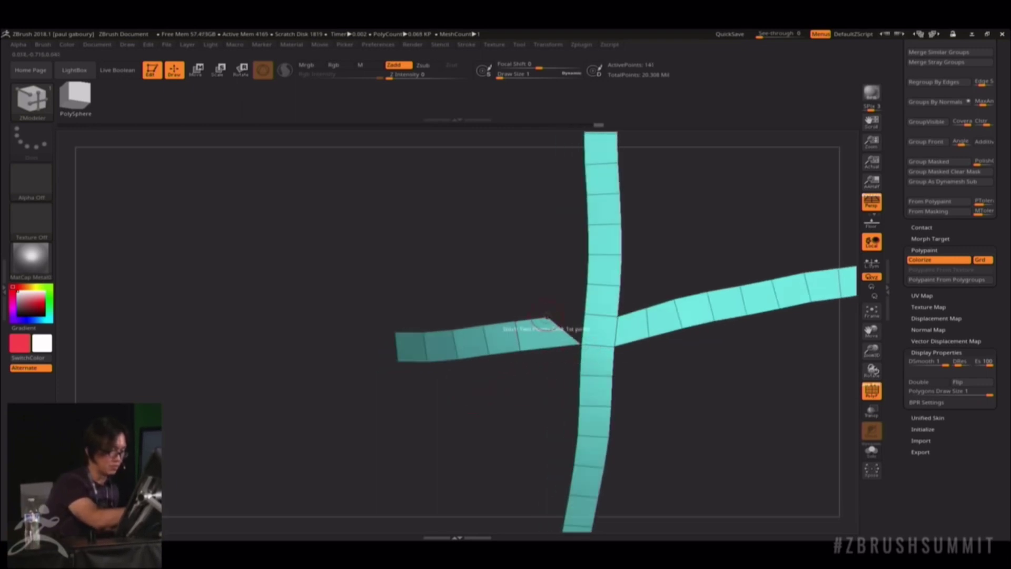
click(548, 318)
click(584, 315)
- Try extruding the single polygon at the strip crossing with the QMesh polygon action
drag(648, 363, 712, 394)
key(space)
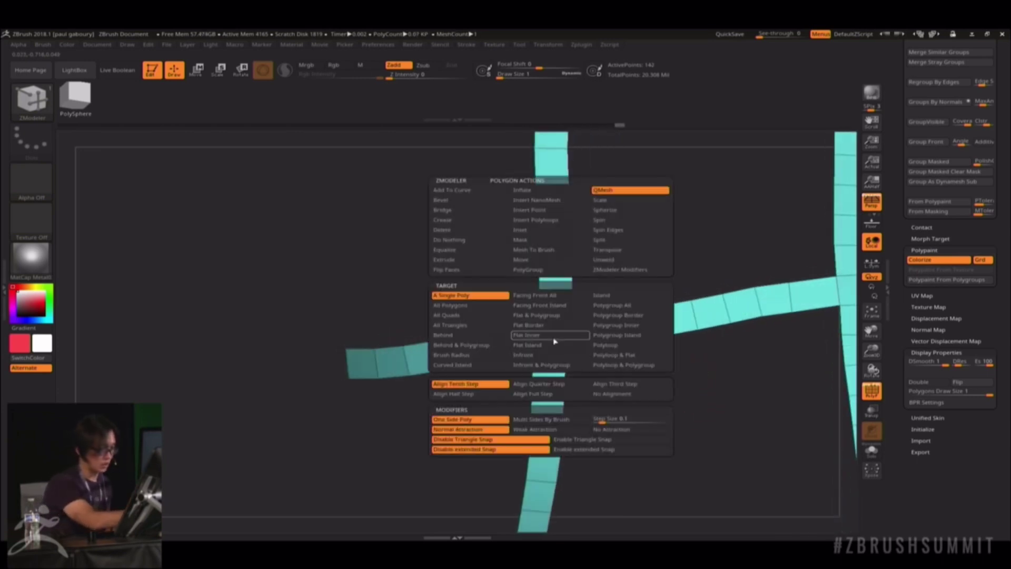
click(620, 191)
drag(616, 408, 701, 400)
drag(549, 347, 544, 356)
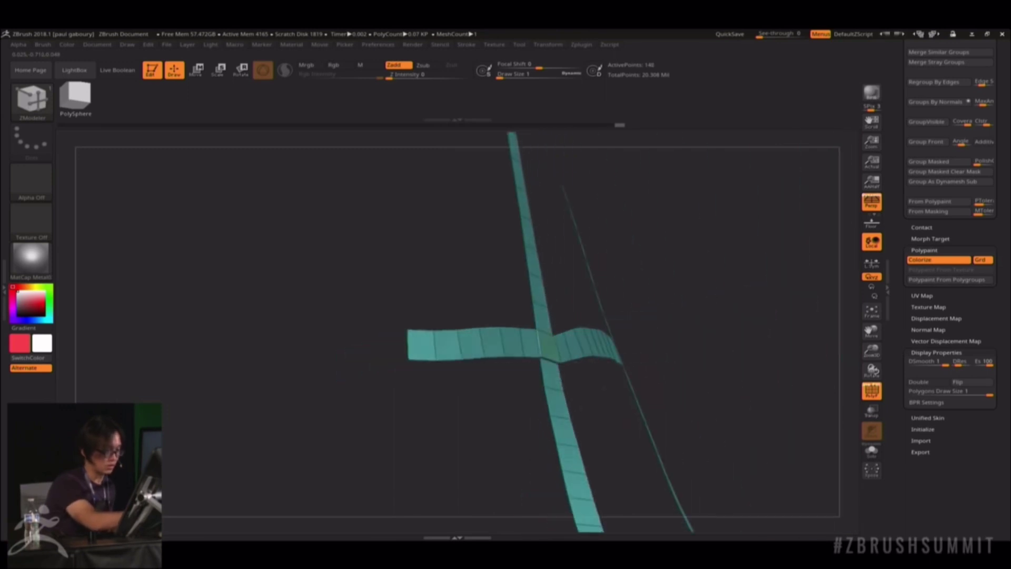
- Set the QMesh target to All Polygons and regroup the joined strips with Auto Groups
key(space)
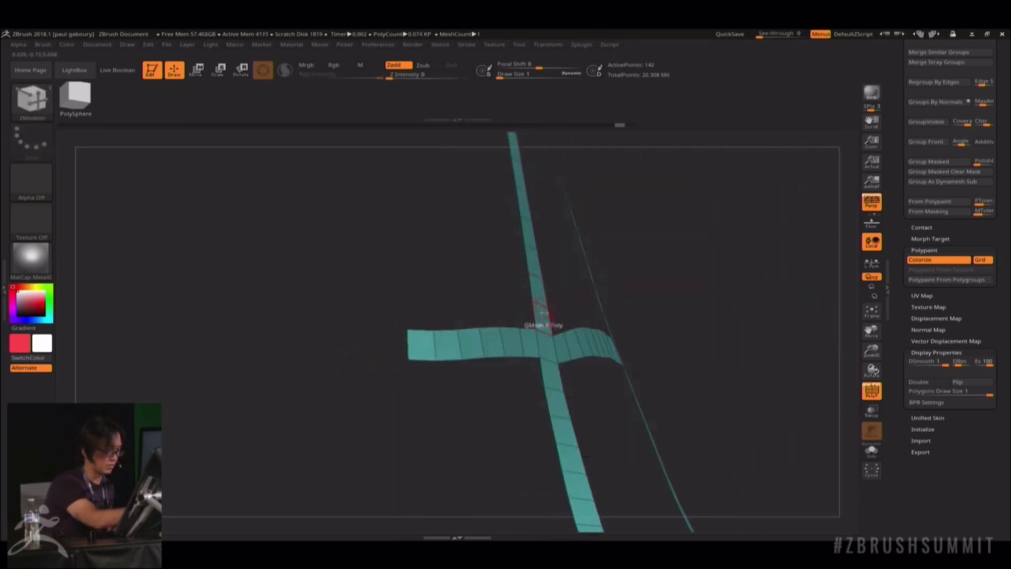
key(space)
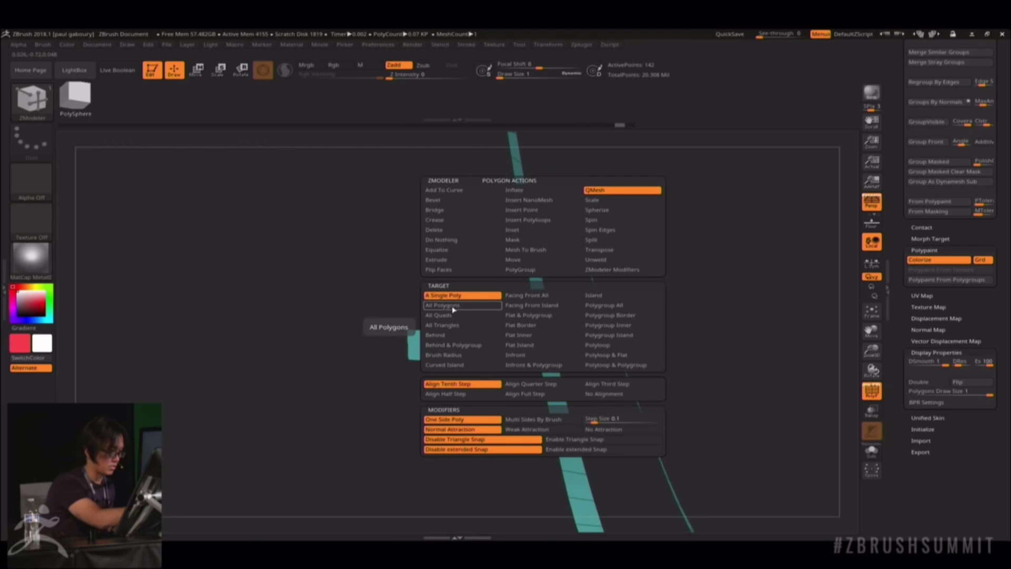
click(545, 317)
mouse_move(685, 326)
alt+mouse_down()
mouse_move(681, 307)
mouse_move(738, 306)
mouse_move(718, 298)
mouse_move(689, 318)
mouse_move(764, 352)
mouse_move(780, 340)
mouse_move(669, 334)
alt+mouse_up()
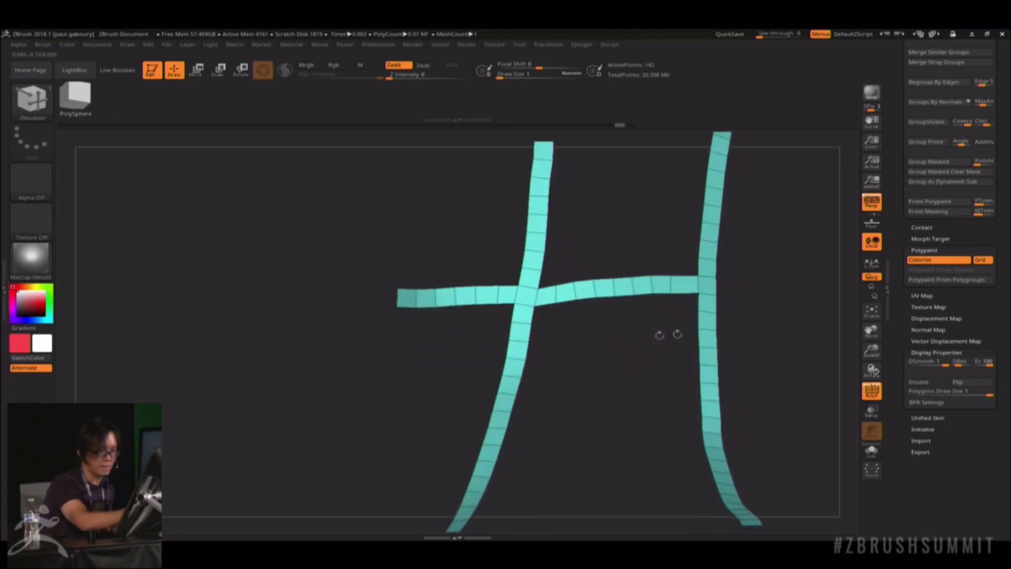
drag(902, 293, 902, 450)
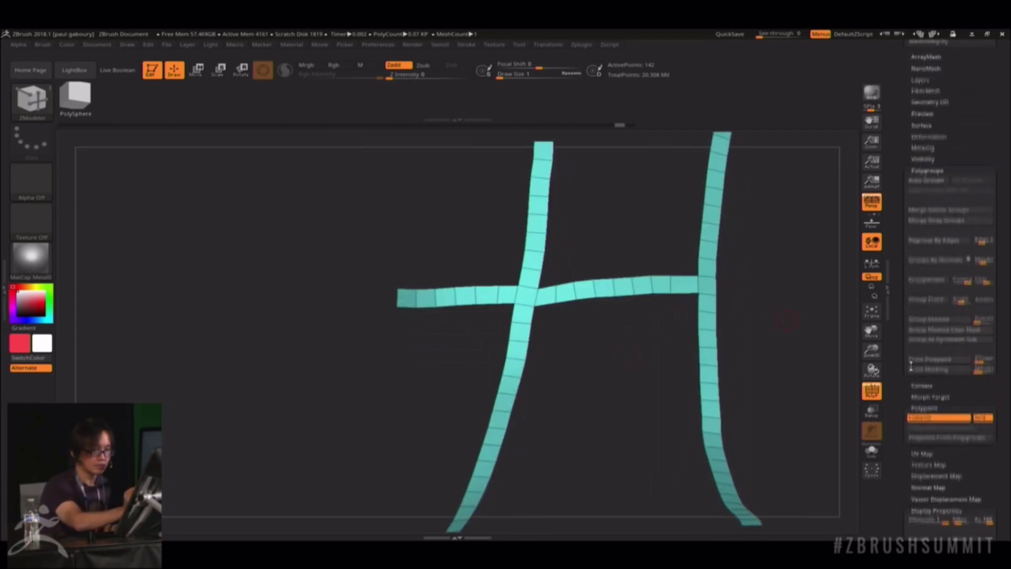
click(932, 182)
- Extrude all the strip polygons with QMesh to give the joined web strips a slight thickness
drag(622, 359, 727, 353)
mouse_move(576, 293)
mouse_down()
mouse_move(592, 303)
mouse_move(584, 298)
mouse_up()
drag(587, 343, 717, 377)
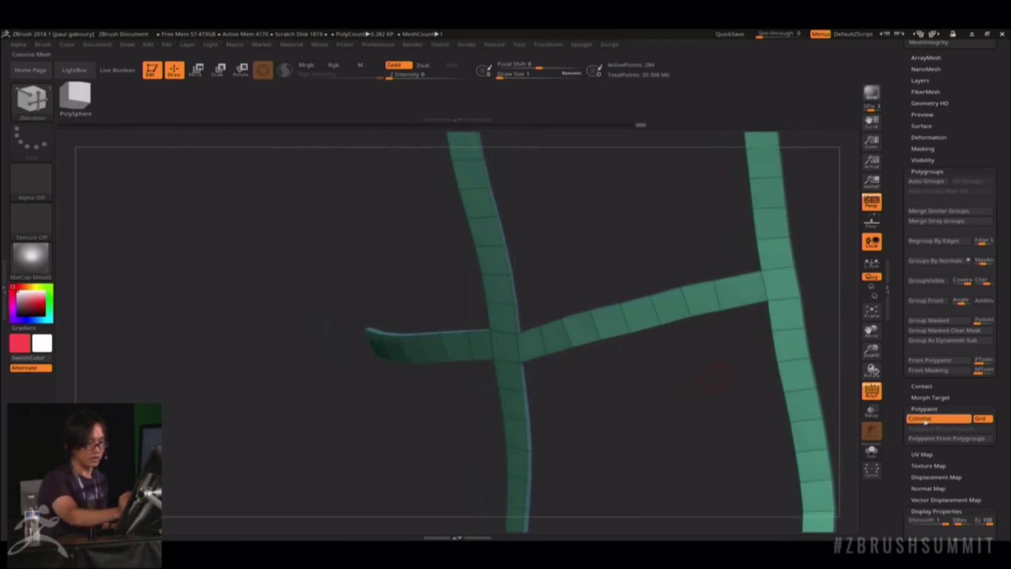
drag(682, 420, 728, 401)
- Hide the cross strips on both sides of the middle vertical strip, and invert the visibility to isolate only them
drag(898, 418, 903, 343)
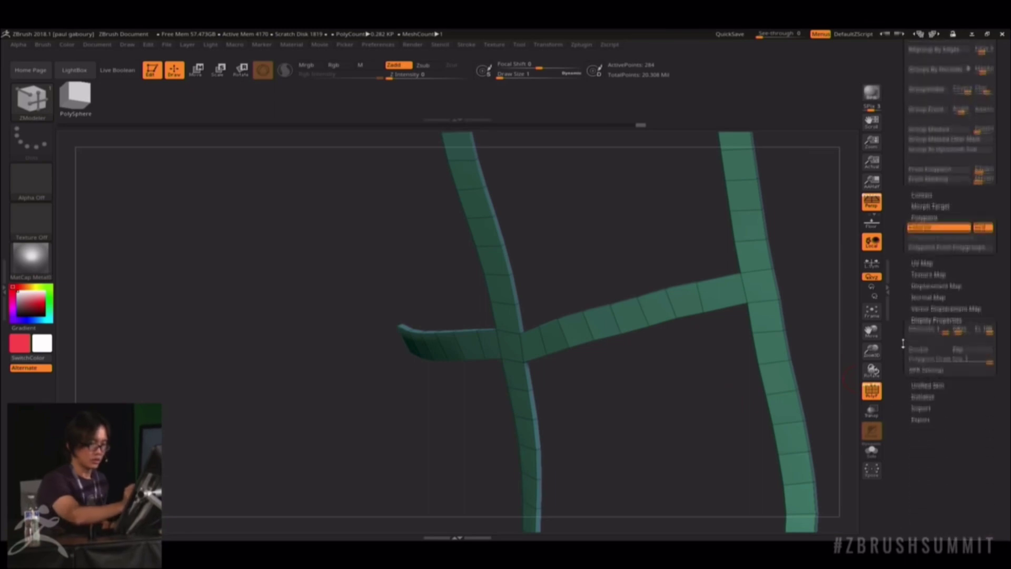
mouse_move(672, 396)
mouse_down()
mouse_move(641, 389)
mouse_move(566, 309)
mouse_up()
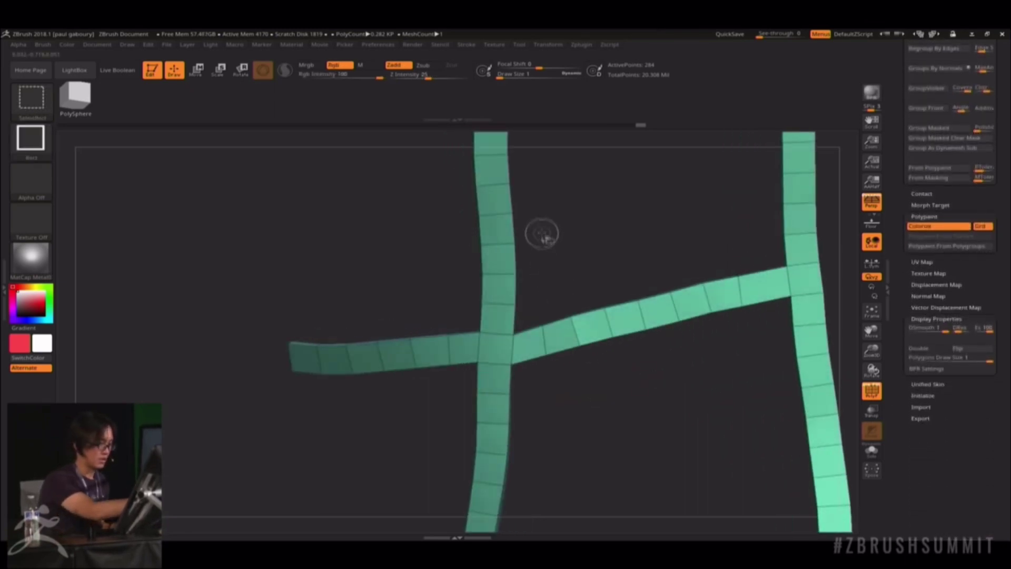
mouse_move(536, 240)
ctrl+shift+mouse_down()
mouse_move(541, 308)
mouse_move(770, 368)
ctrl+shift+mouse_up()
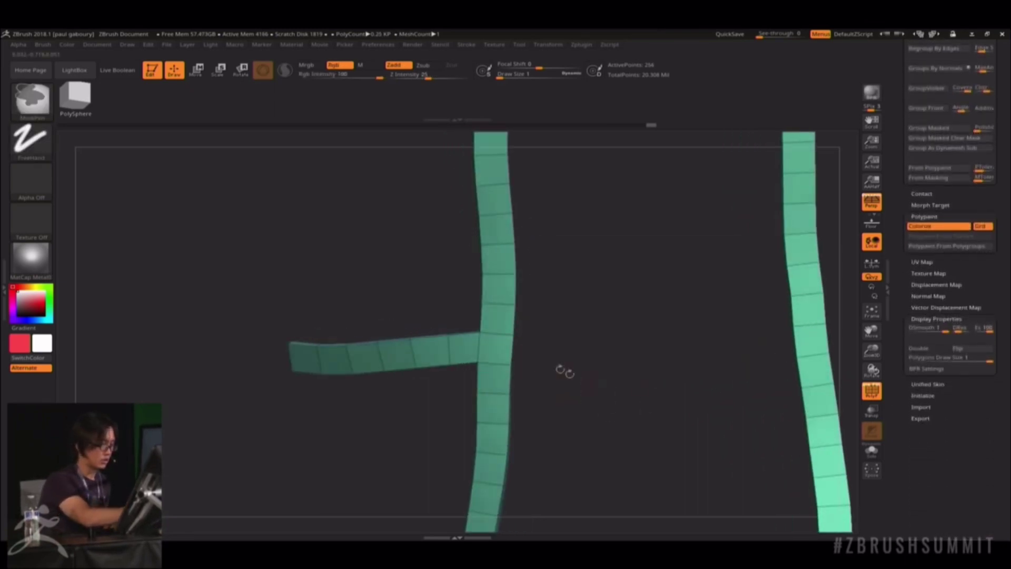
ctrl+alt+shift+drag(264, 280, 482, 406)
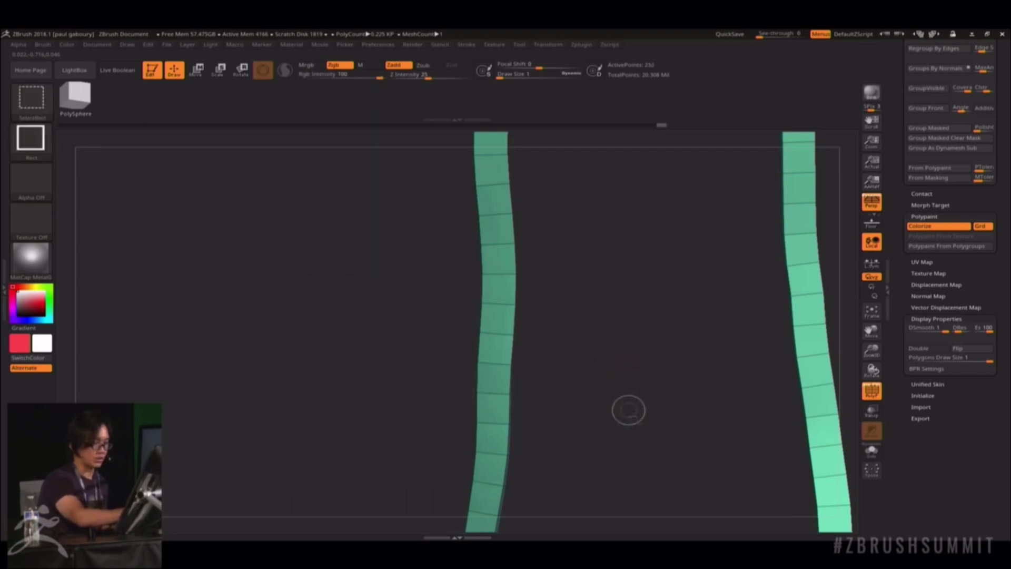
ctrl+shift+drag(630, 411, 682, 416)
- Regroup the polygons of the isolated cross strips by surface direction with Groups By Normals
drag(898, 265, 910, 364)
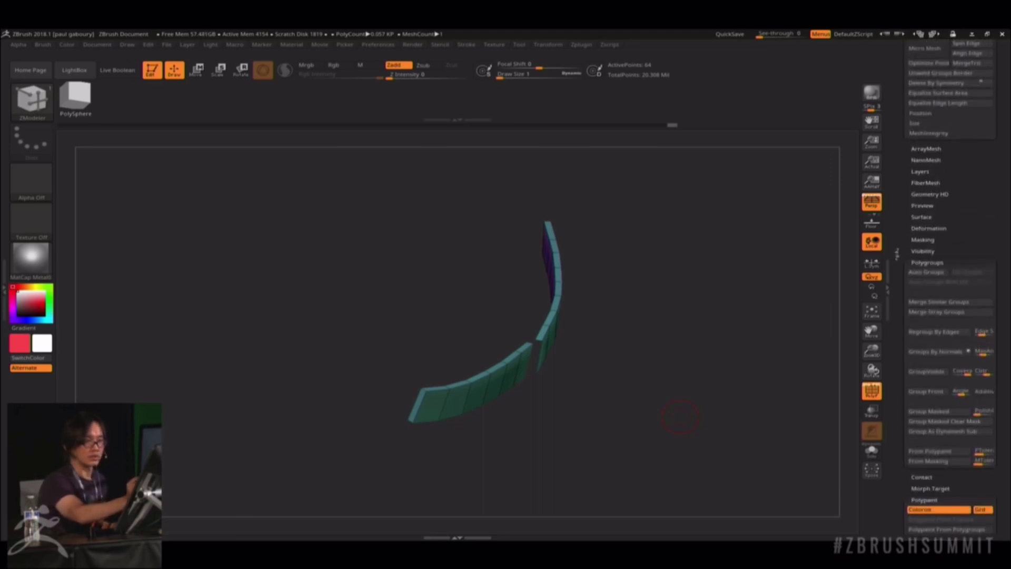
drag(897, 255, 908, 363)
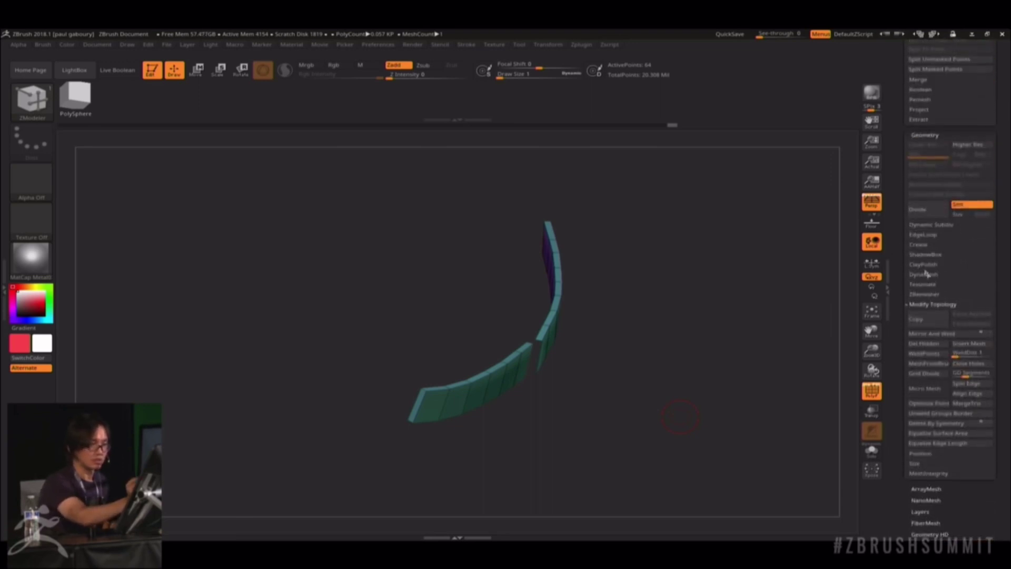
click(924, 245)
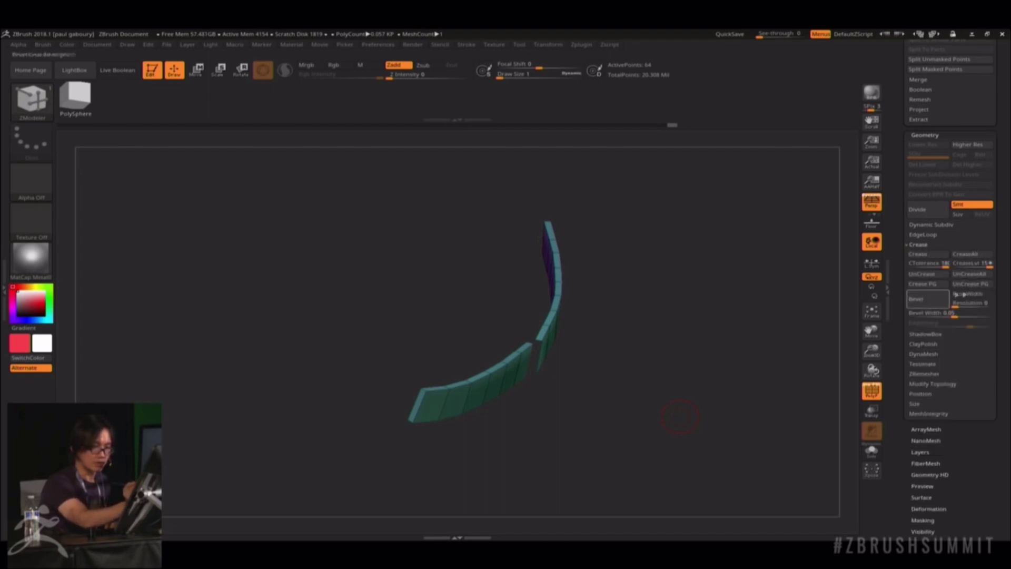
drag(888, 280, 904, 338)
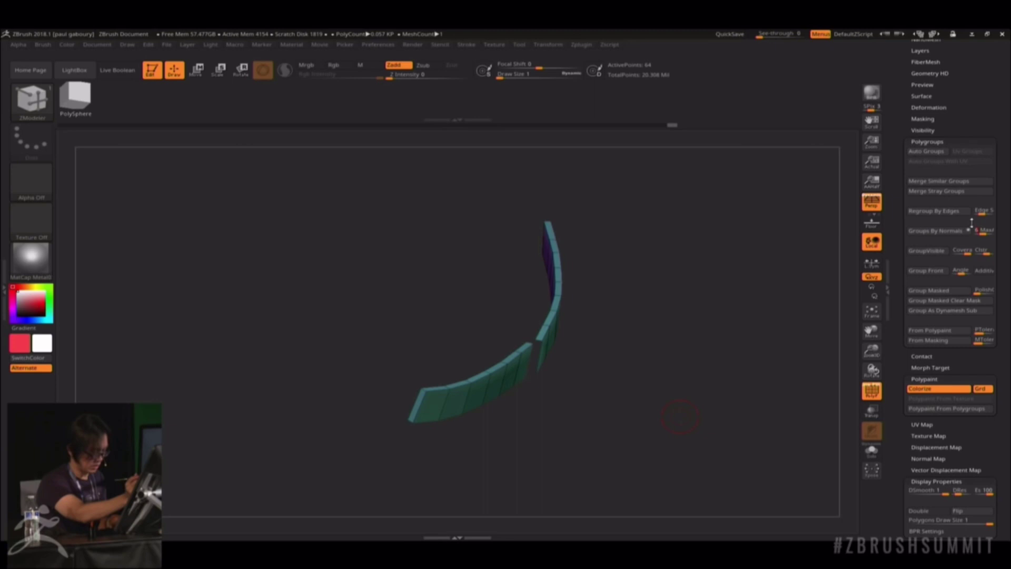
click(936, 231)
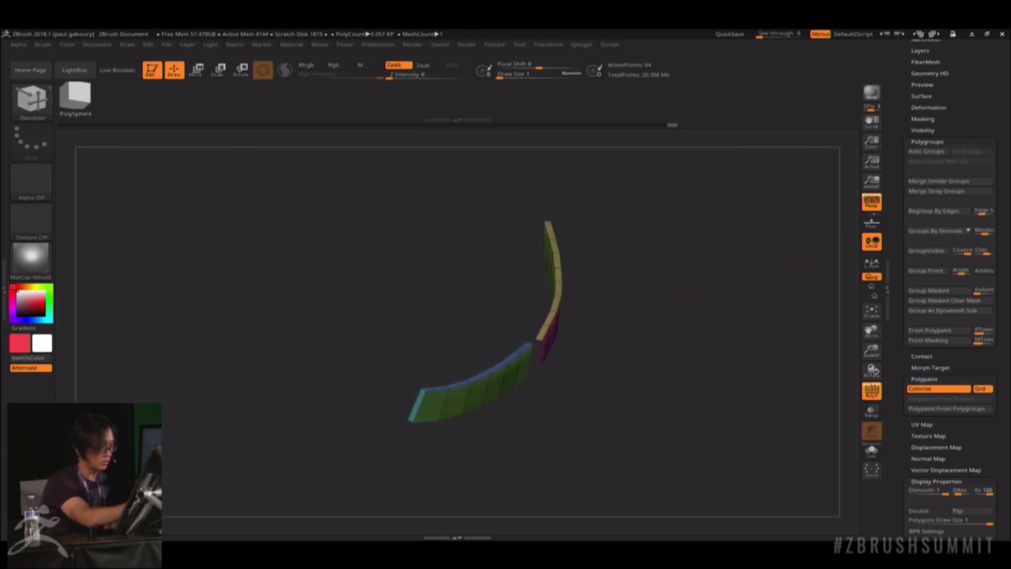
- Hide only the cross strip linking the two vertical strips, leaving the rest of the web visible
mouse_move(735, 282)
mouse_down()
mouse_move(700, 377)
mouse_move(687, 333)
mouse_move(660, 406)
mouse_move(662, 393)
mouse_move(557, 414)
mouse_move(632, 393)
mouse_up()
ctrl+shift+click(659, 406)
ctrl+shift+click(733, 284)
drag(530, 289, 606, 332)
ctrl+shift+click(562, 295)
ctrl+shift+click(570, 281)
ctrl+shift+click(605, 332)
ctrl+shift+drag(429, 352, 494, 389)
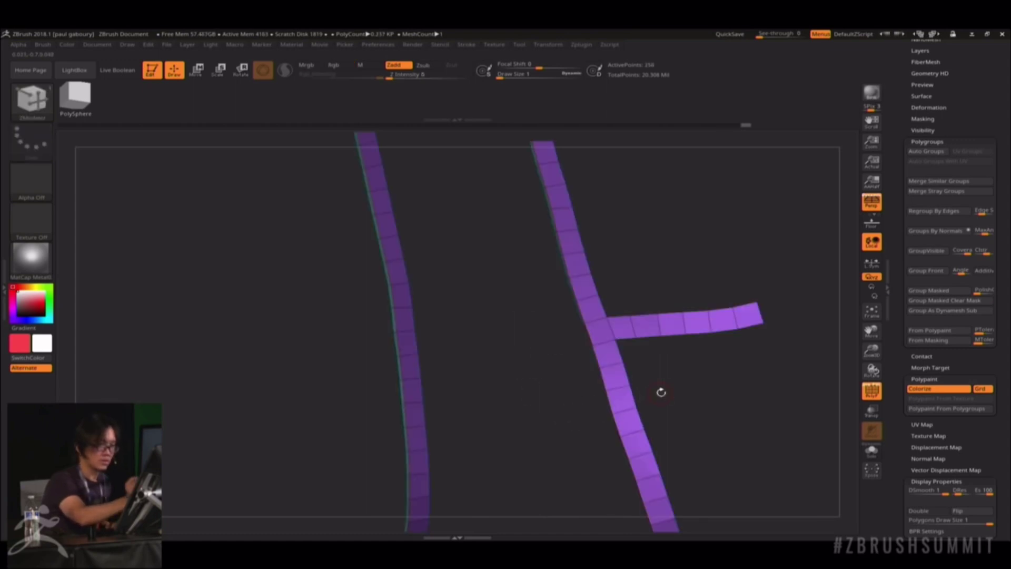
- Regroup the visible strips with Groups By Normals, and unhide the whole web piece
click(937, 233)
drag(700, 276, 753, 336)
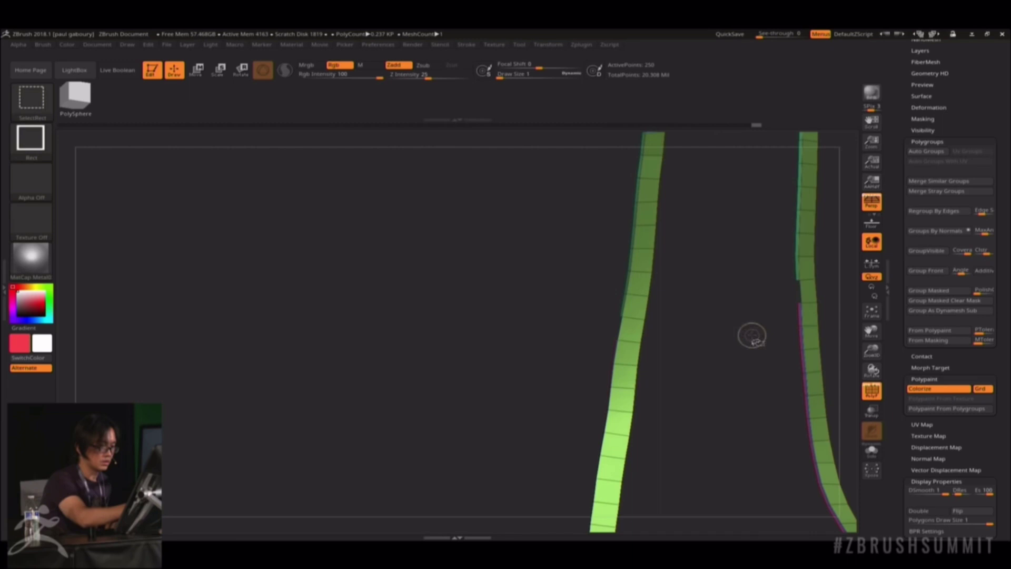
ctrl+shift+click(753, 338)
- Crease the polygroup borders along the web strips with Crease PG
drag(738, 374, 772, 342)
drag(905, 278, 910, 362)
drag(936, 311, 899, 384)
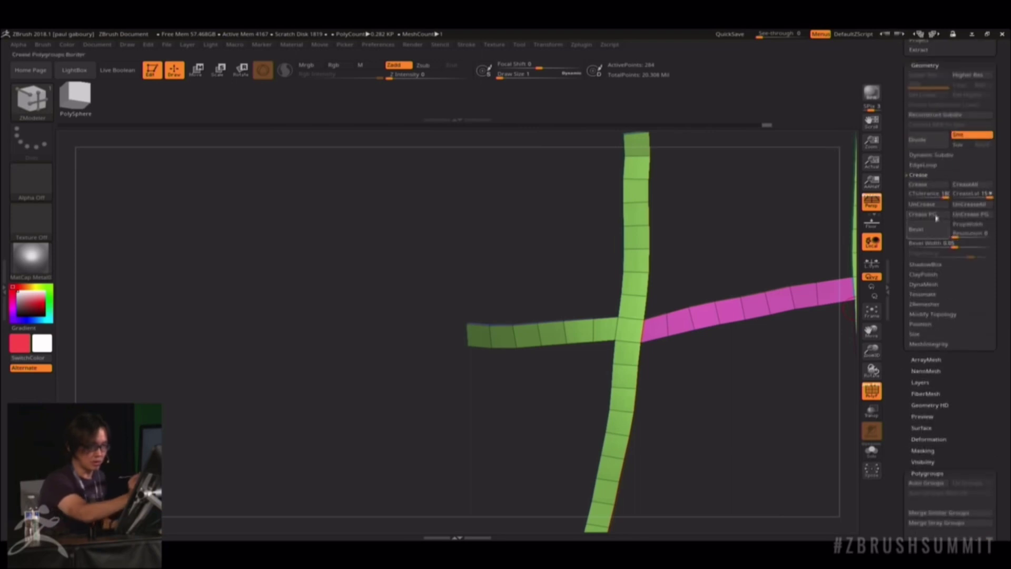
click(933, 215)
- Divide the creased web mesh up to subdivision level 3
drag(897, 234, 896, 331)
click(924, 239)
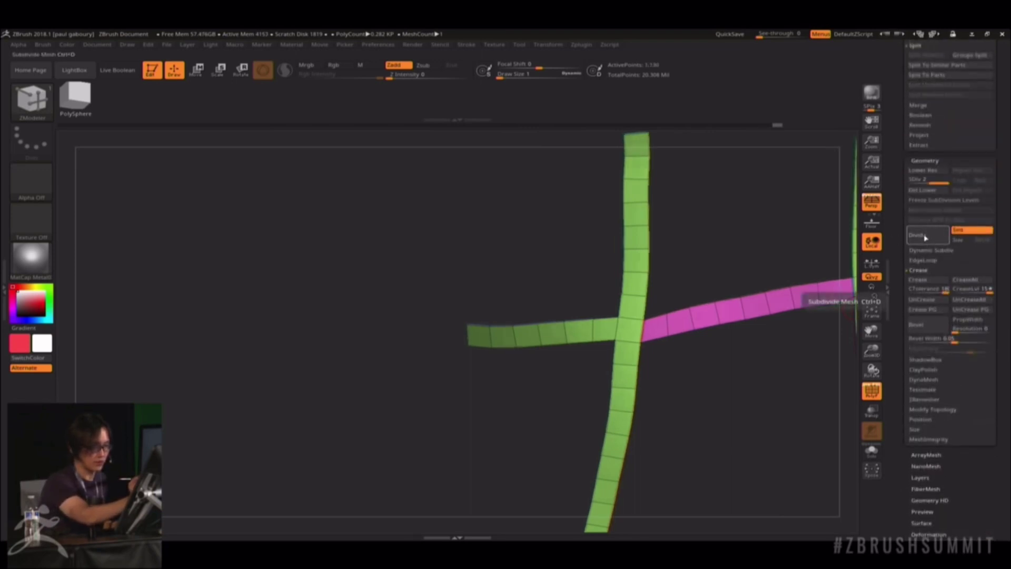
click(926, 238)
mouse_move(751, 383)
alt+mouse_down()
mouse_move(729, 371)
mouse_move(714, 379)
mouse_move(650, 349)
mouse_move(661, 328)
mouse_move(684, 328)
mouse_move(727, 362)
mouse_move(662, 371)
alt+mouse_up()
key(b)
key(z)
key(m)
drag(715, 398, 733, 382)
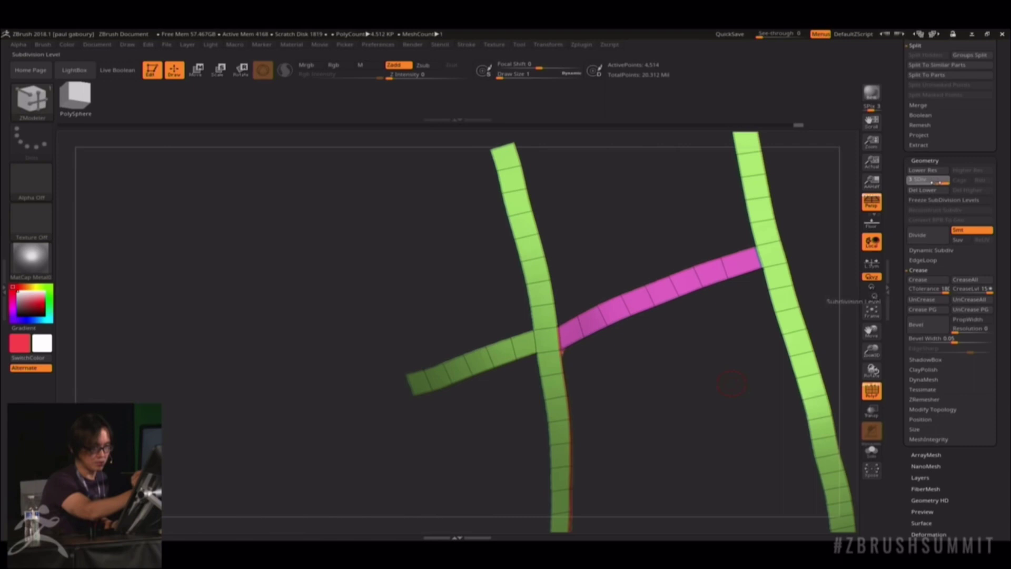
- Divide the web mesh up to subdivision level 5, and turn off the polyframe display
mouse_move(939, 182)
mouse_down()
mouse_move(927, 181)
mouse_move(956, 184)
mouse_up()
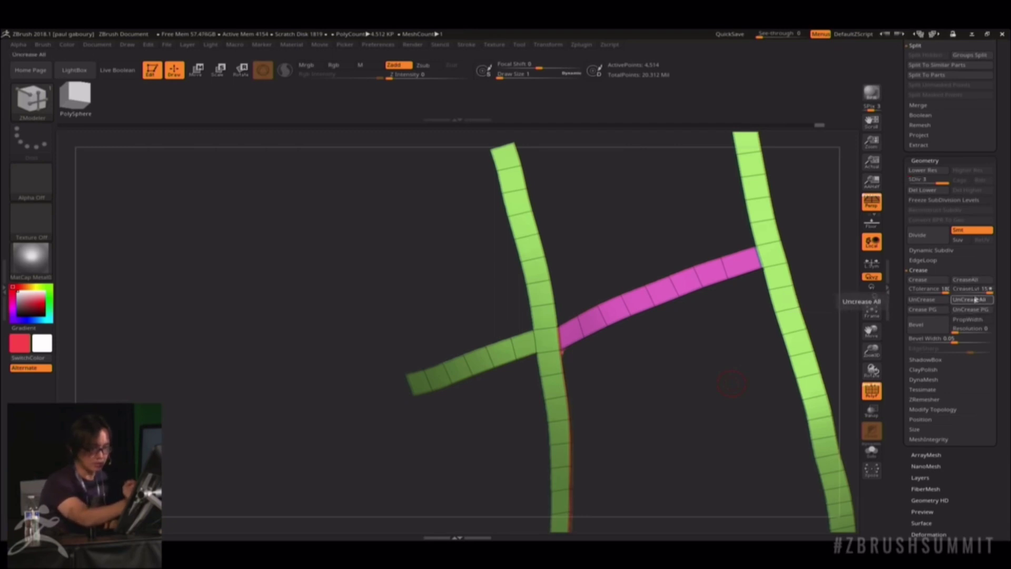
click(925, 237)
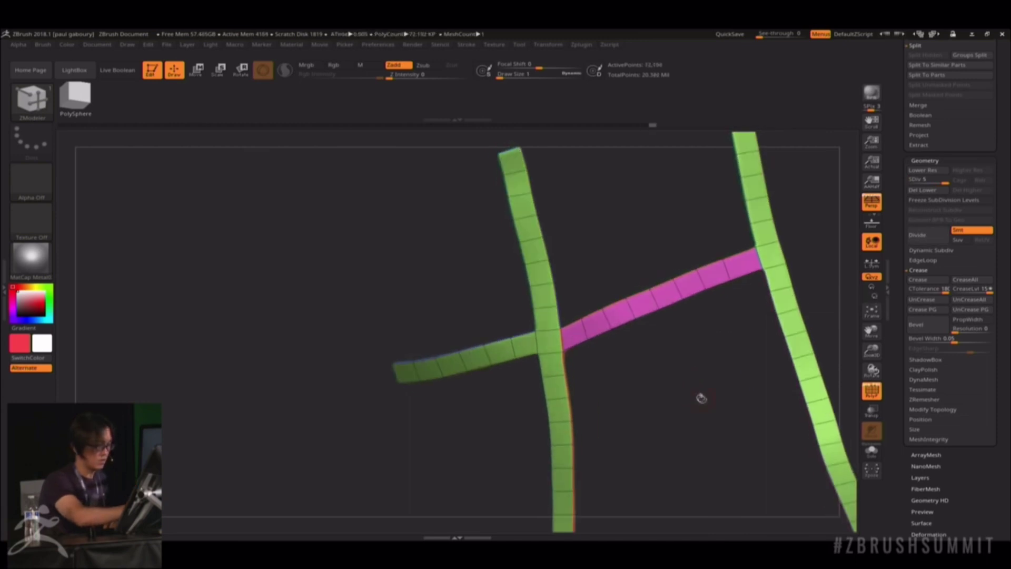
drag(700, 413, 804, 378)
key(shift+f)
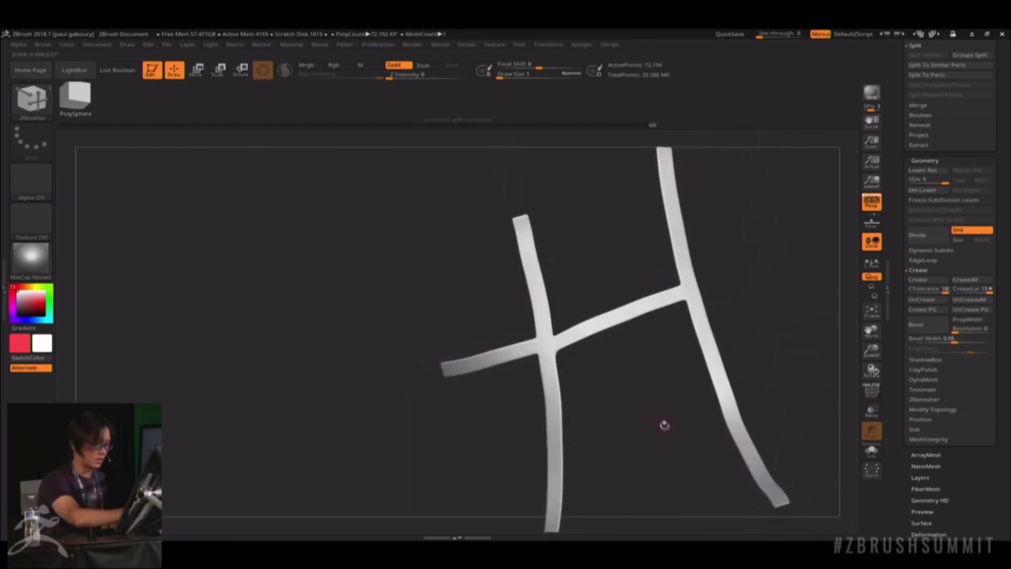
drag(666, 422, 782, 350)
- Show all the suit's subtools again, hide spiderman_head_web, and select the wires subtool
drag(915, 132, 916, 316)
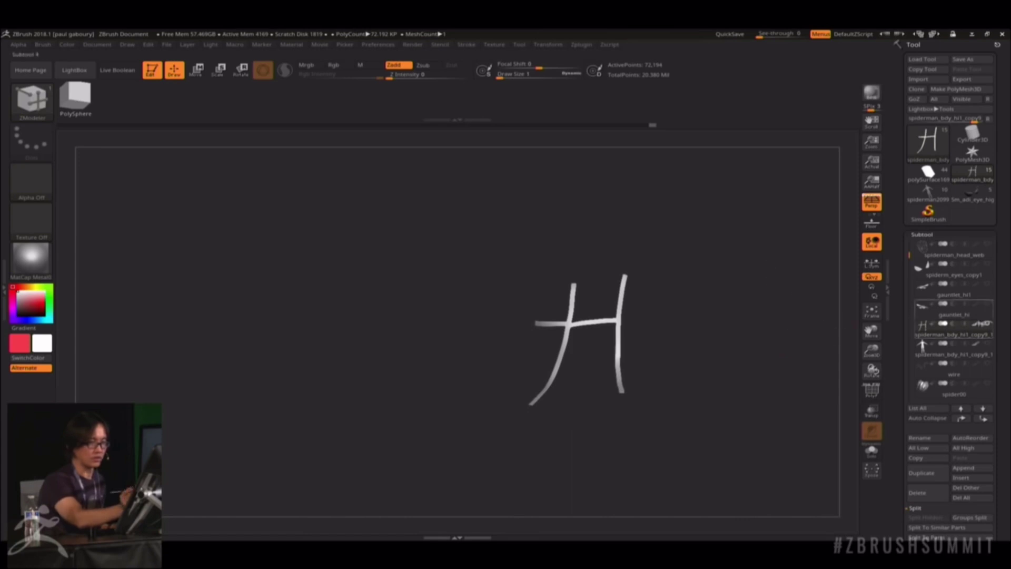
shift+click(989, 324)
drag(767, 314, 783, 309)
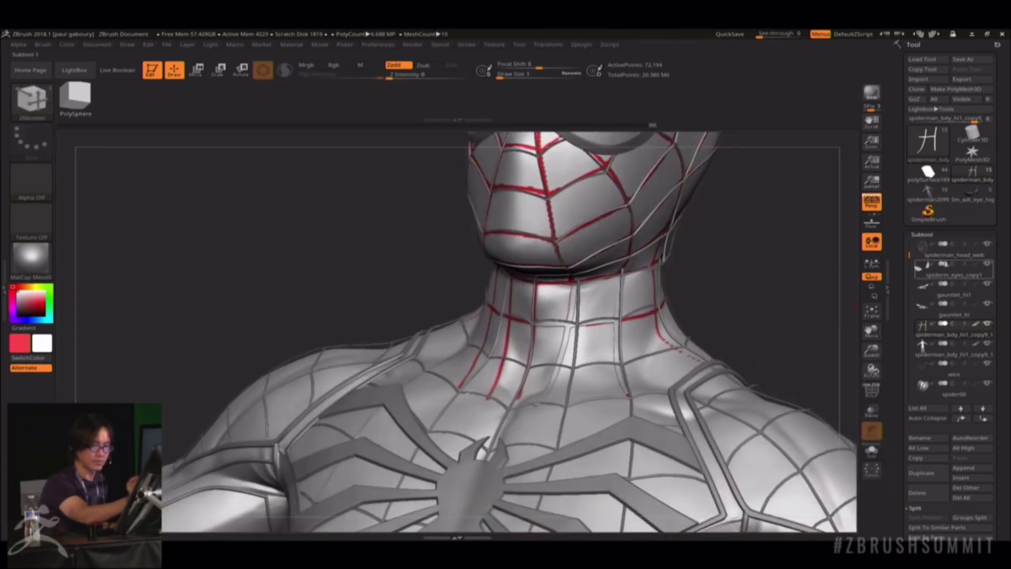
click(985, 245)
drag(745, 283, 767, 278)
alt+click(628, 317)
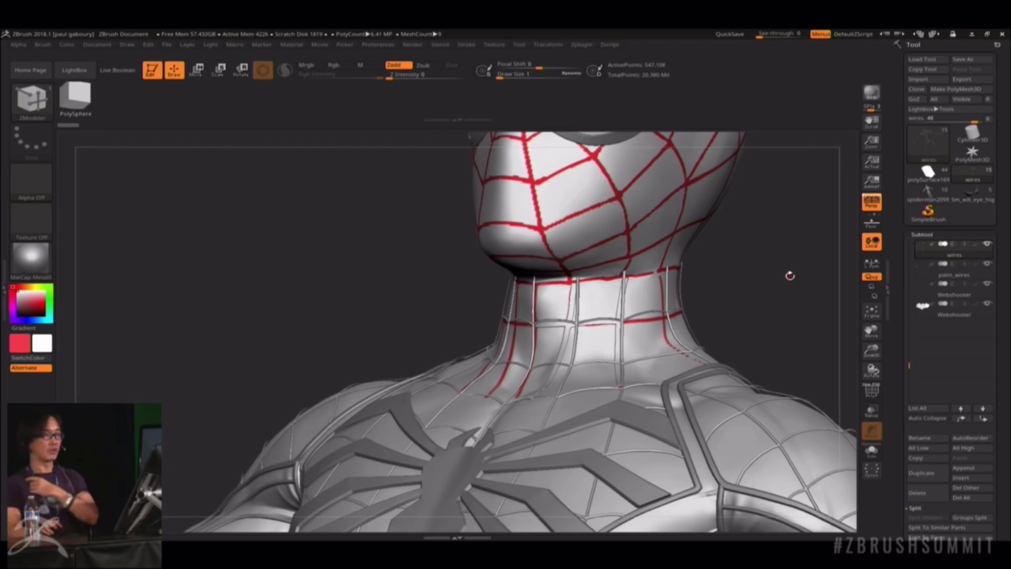
- Switch to the spiderman2099 tool and show only its spiderman2099_a1_27 body subtool
drag(778, 343, 784, 360)
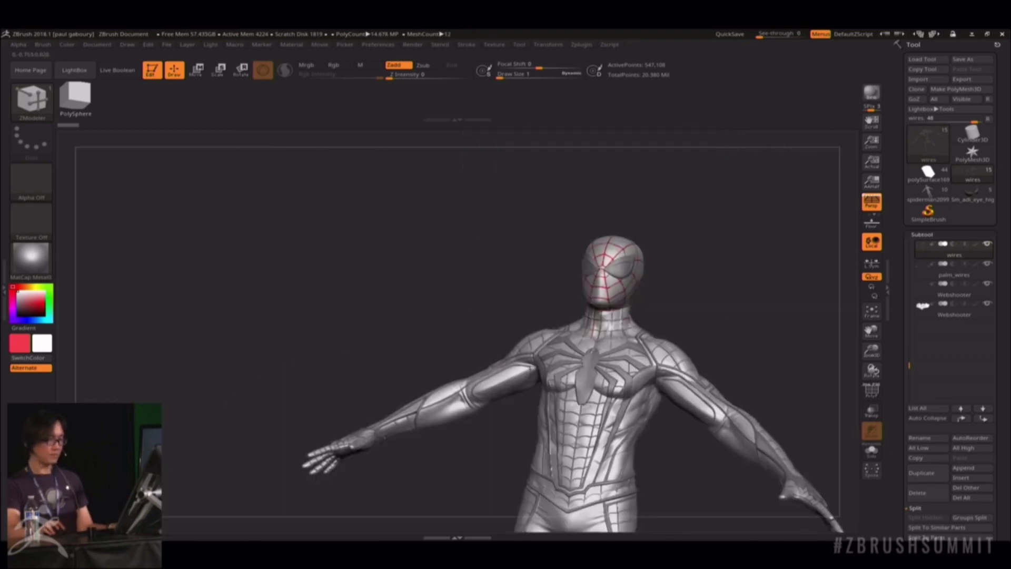
alt+drag(775, 380, 700, 267)
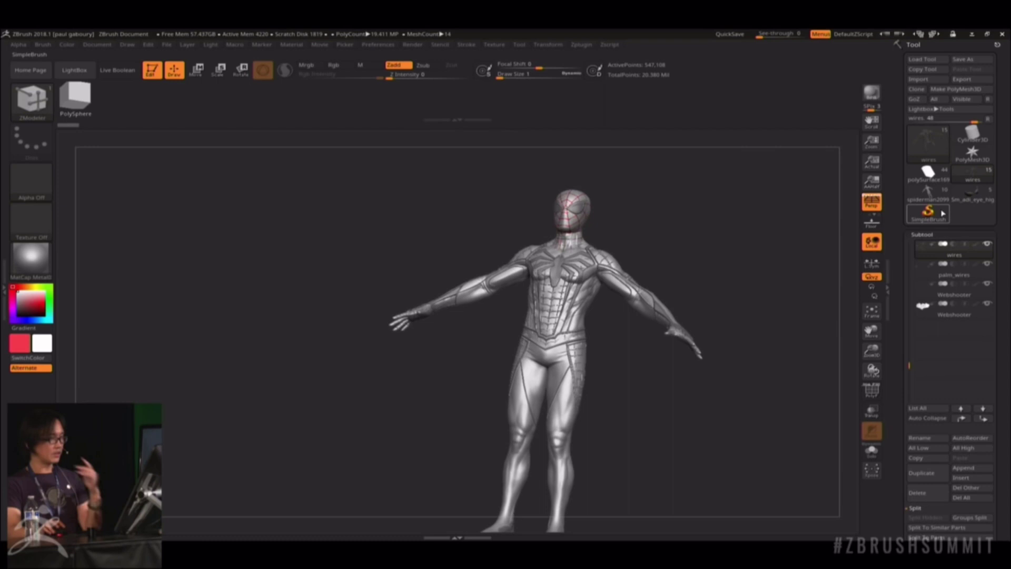
mouse_move(943, 213)
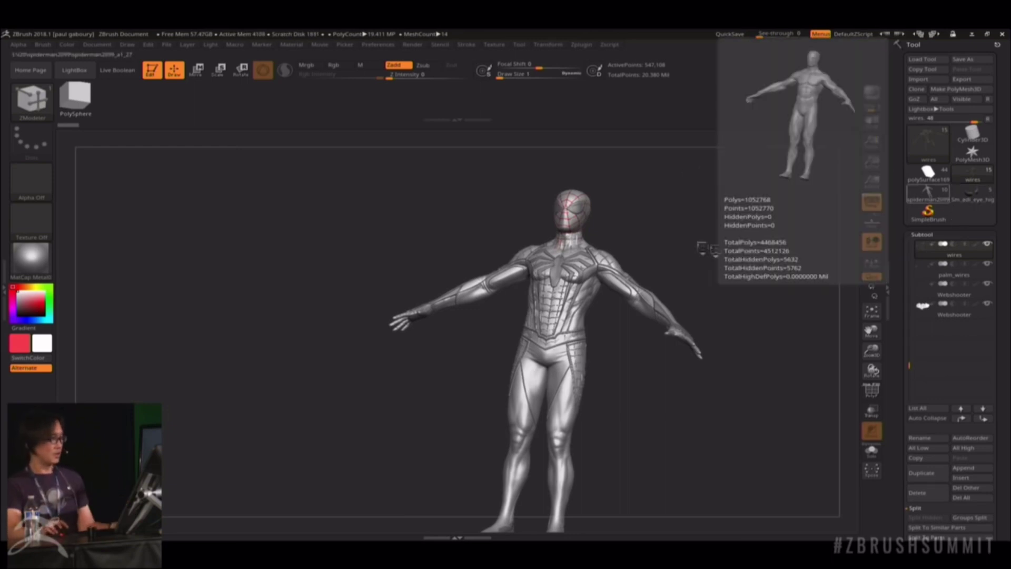
drag(670, 231, 722, 296)
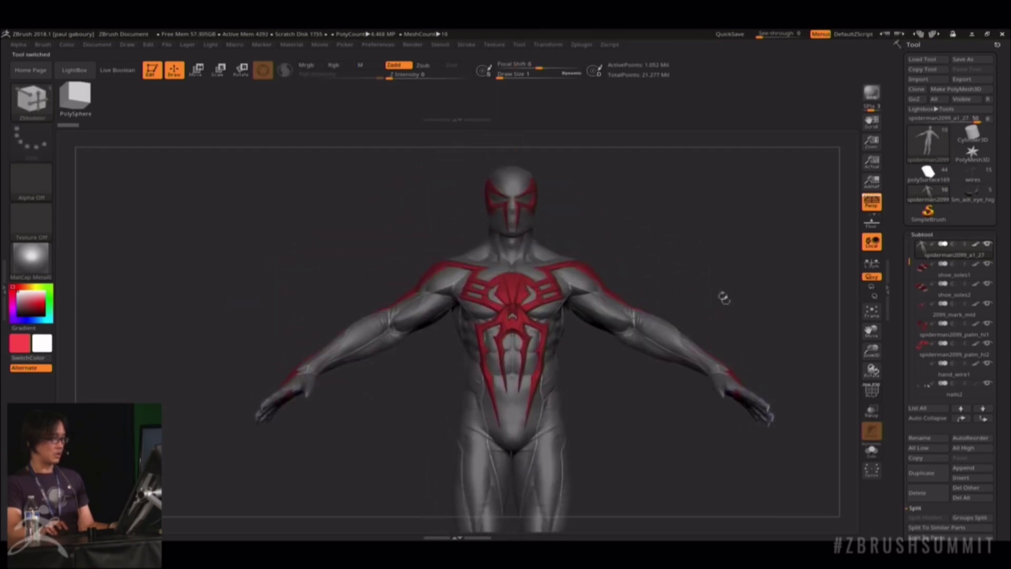
click(977, 176)
mouse_move(932, 202)
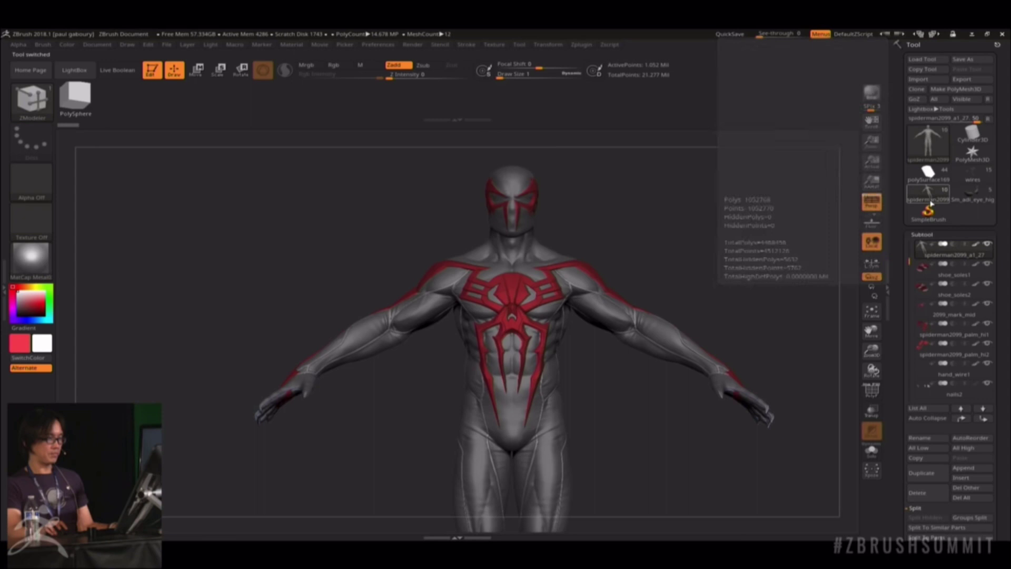
alt+click(988, 244)
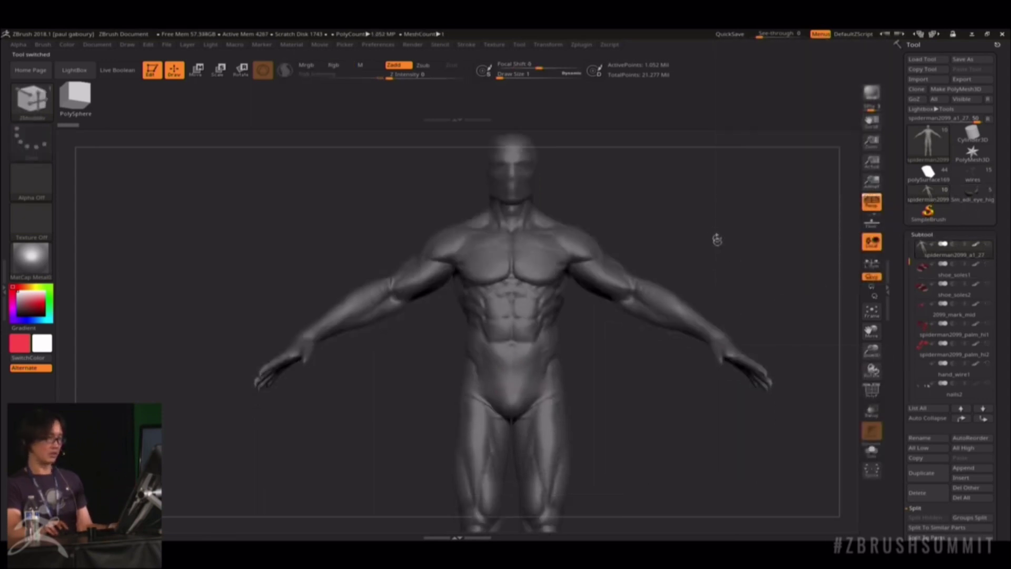
alt+drag(718, 239, 680, 234)
- Return to the Spider-Man tool, select its full body subtool and hide the suit detail over it
click(973, 174)
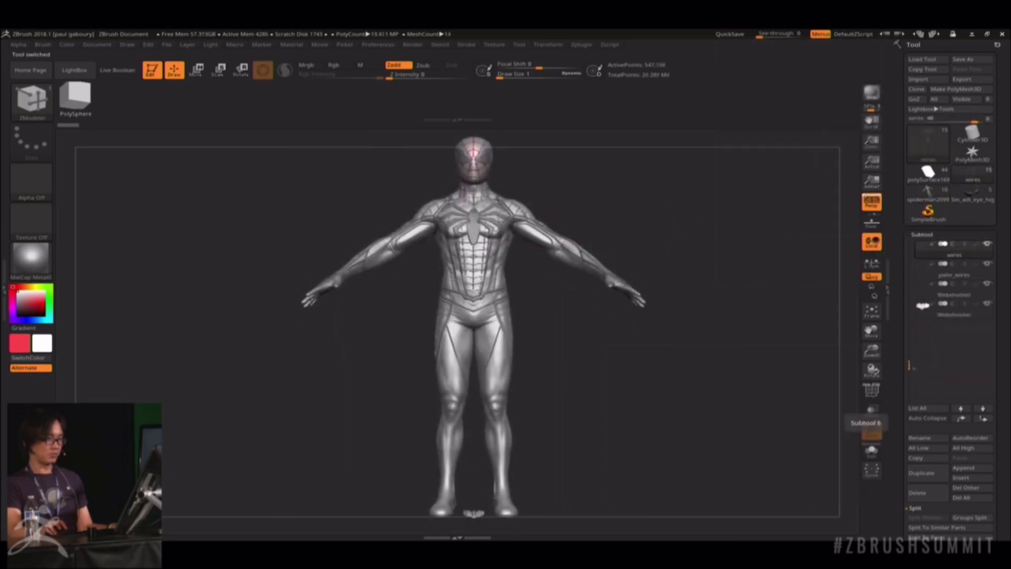
drag(910, 366, 910, 243)
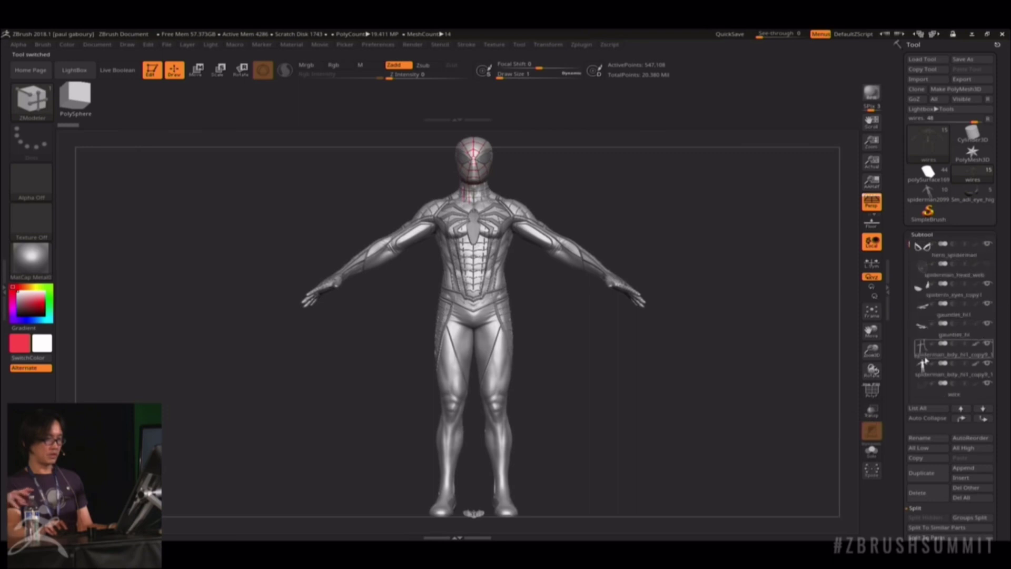
click(923, 362)
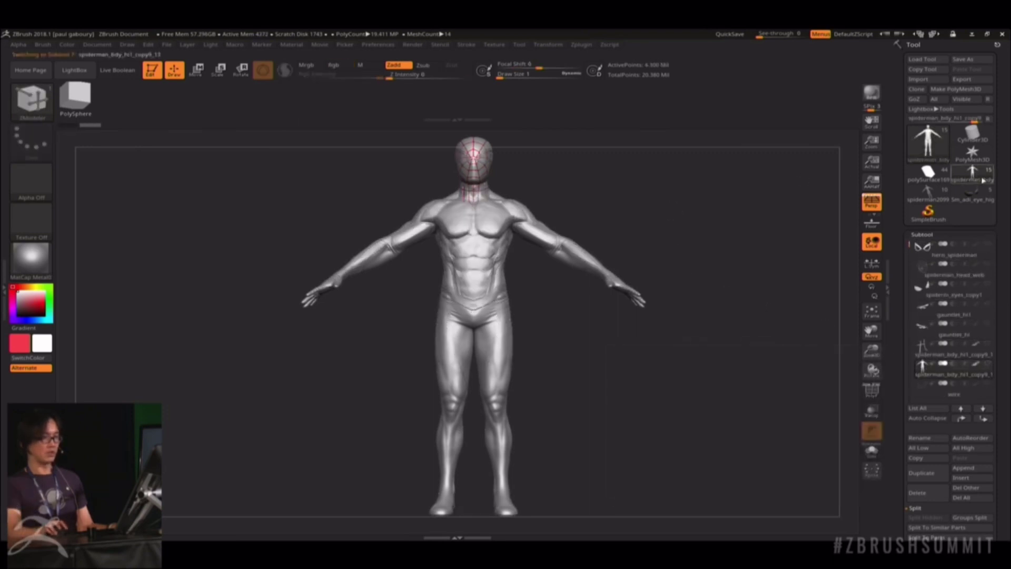
- Compare the spiderman2099 body with the Spider-Man body by switching between the two tools
click(939, 202)
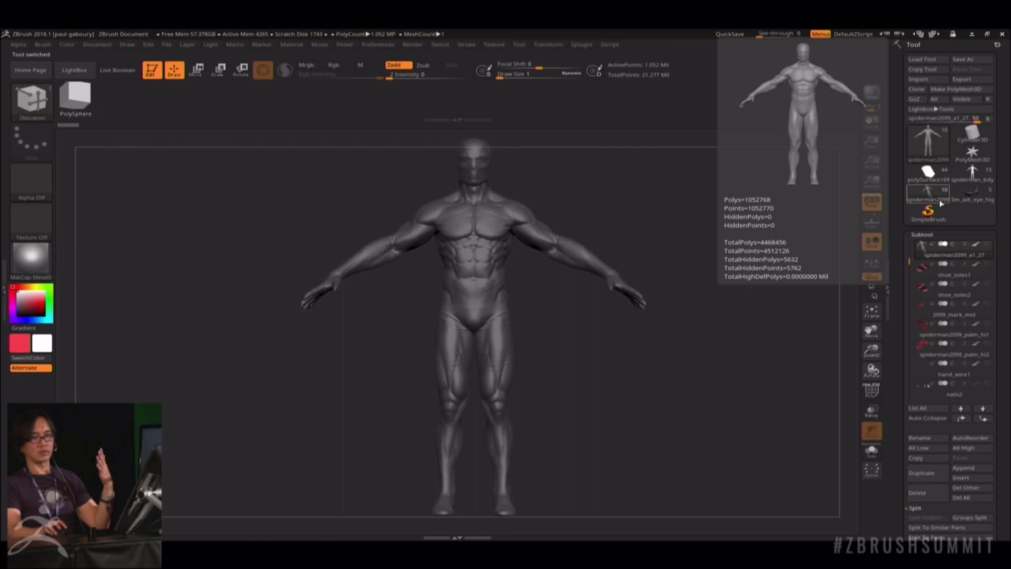
mouse_move(971, 174)
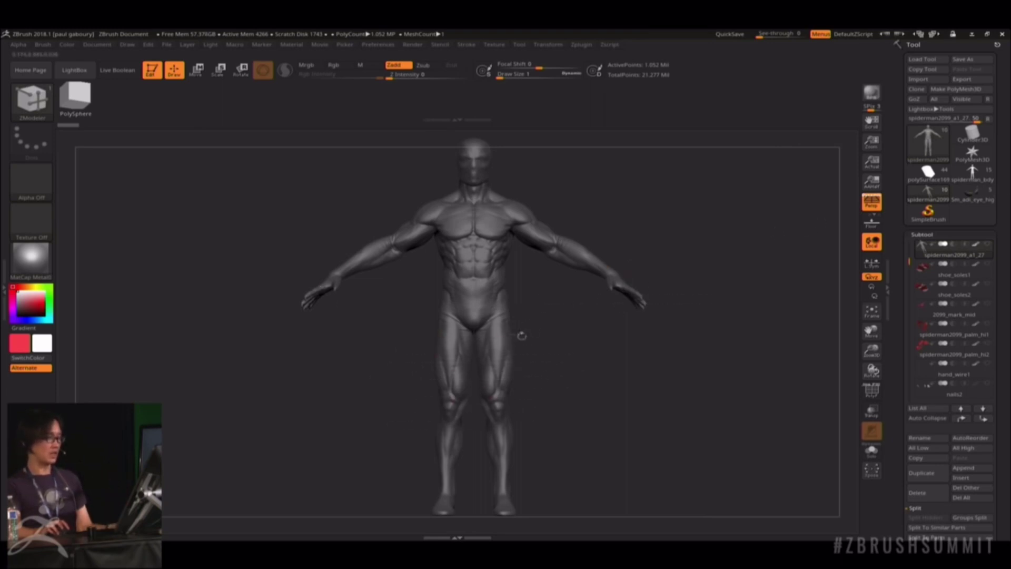
drag(571, 380, 582, 358)
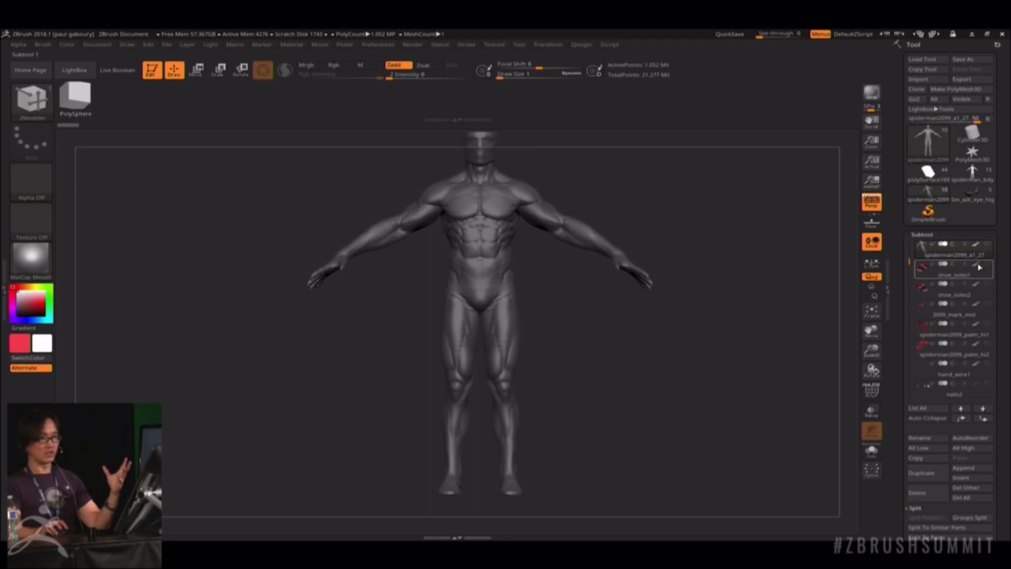
click(944, 192)
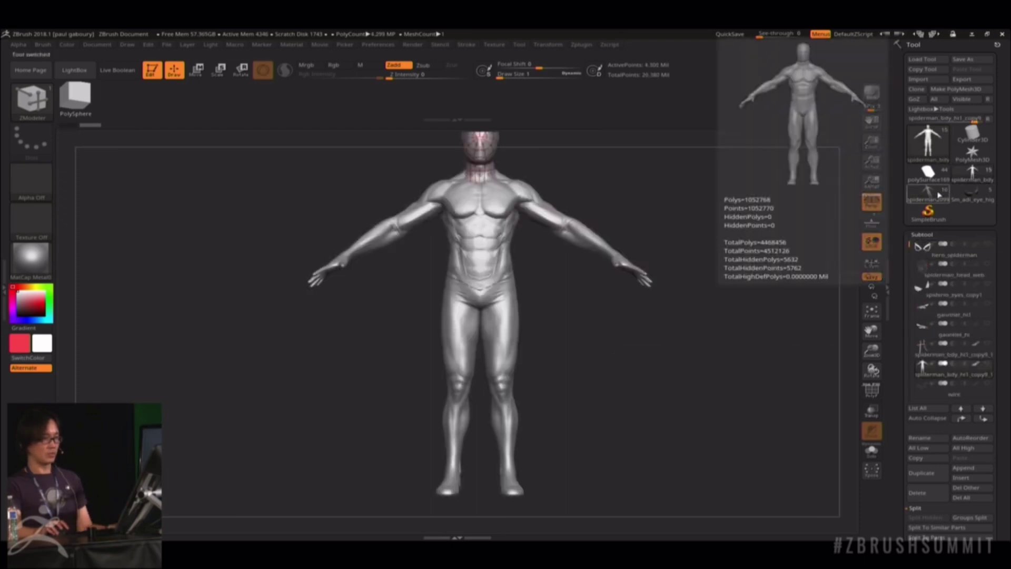
click(944, 192)
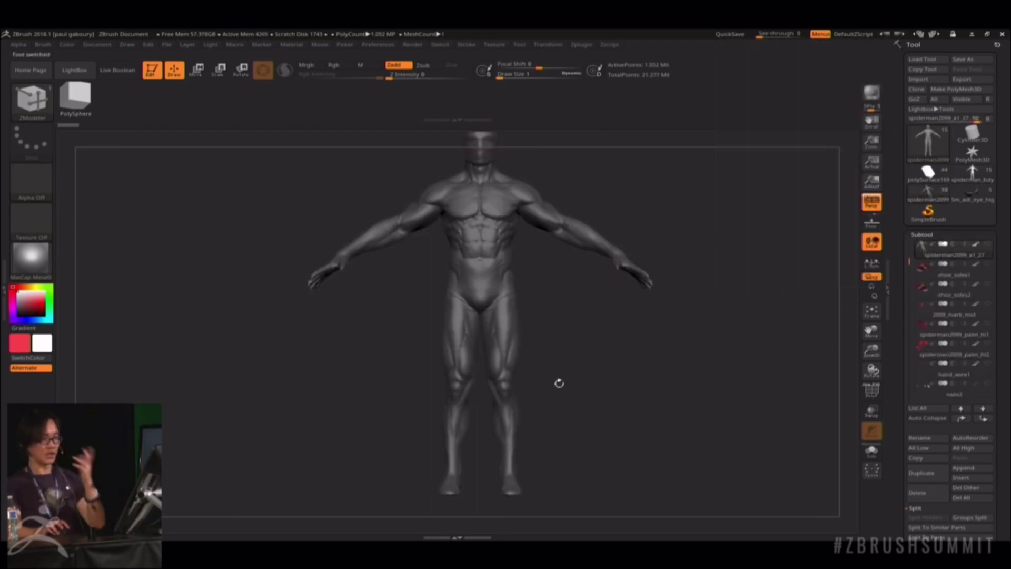
drag(569, 346, 579, 358)
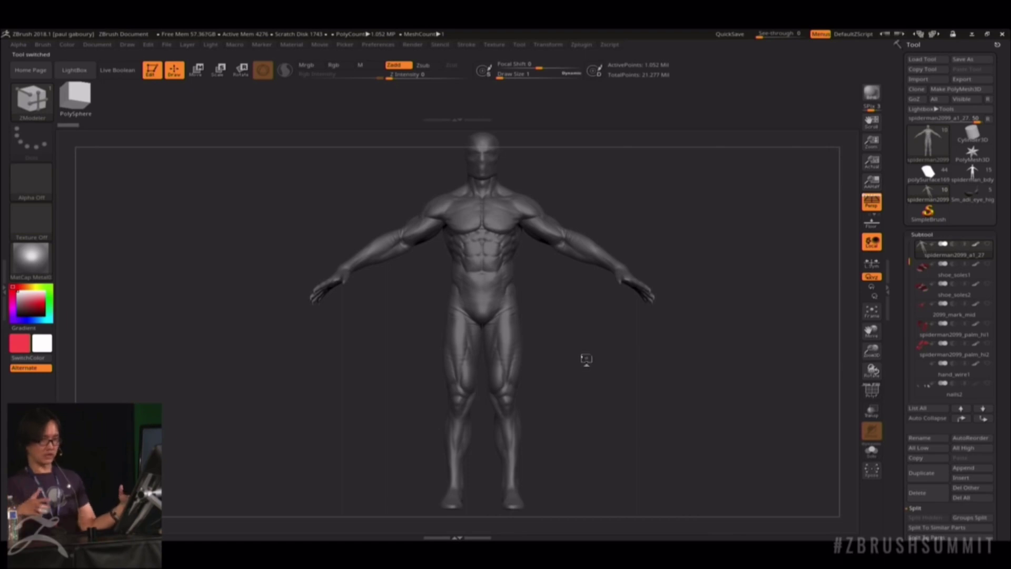
- Switch to the Sm_adi_eye_high tool and examine its figure's suit and anatomy up close
click(970, 201)
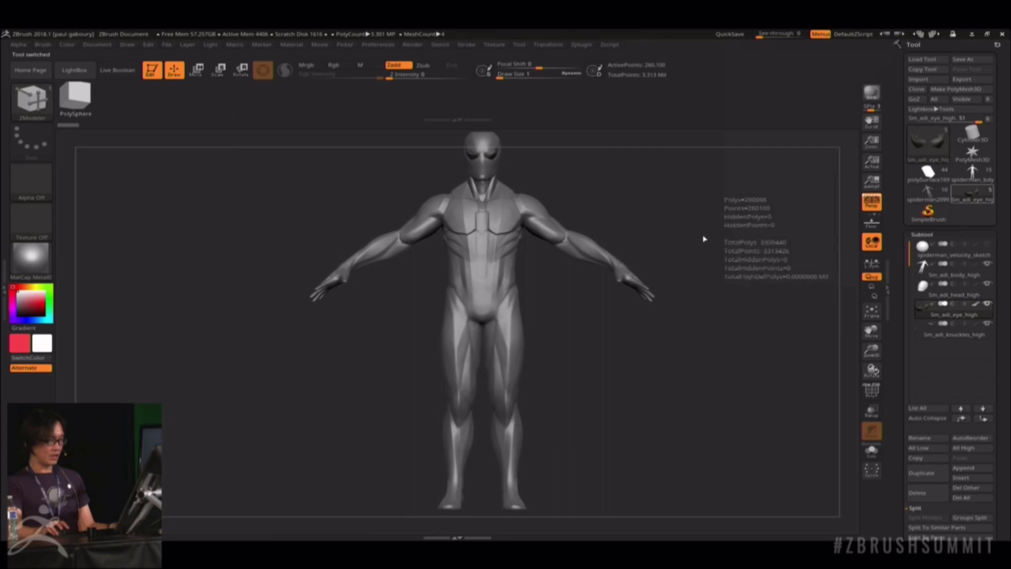
drag(679, 238, 675, 235)
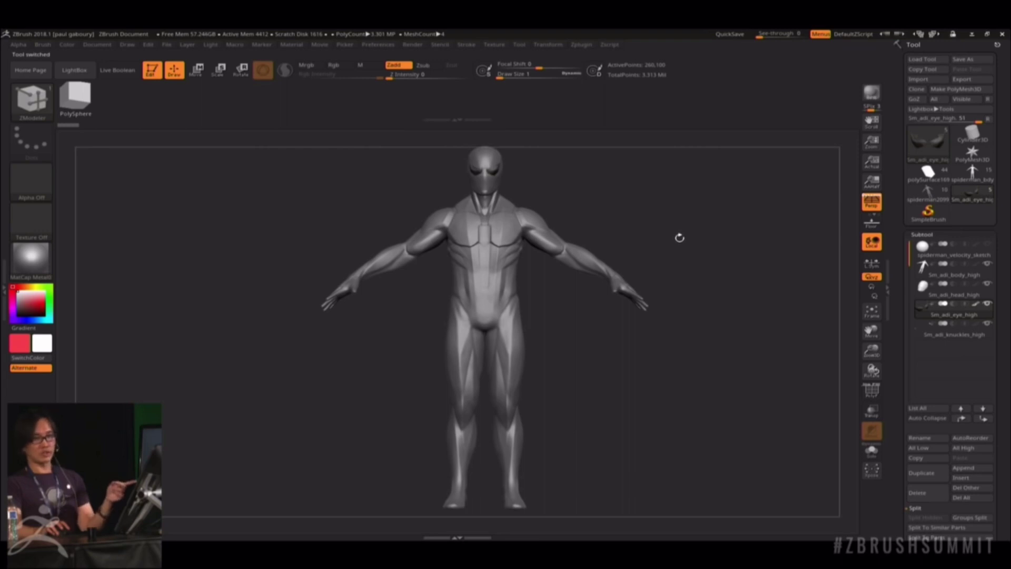
drag(679, 238, 727, 247)
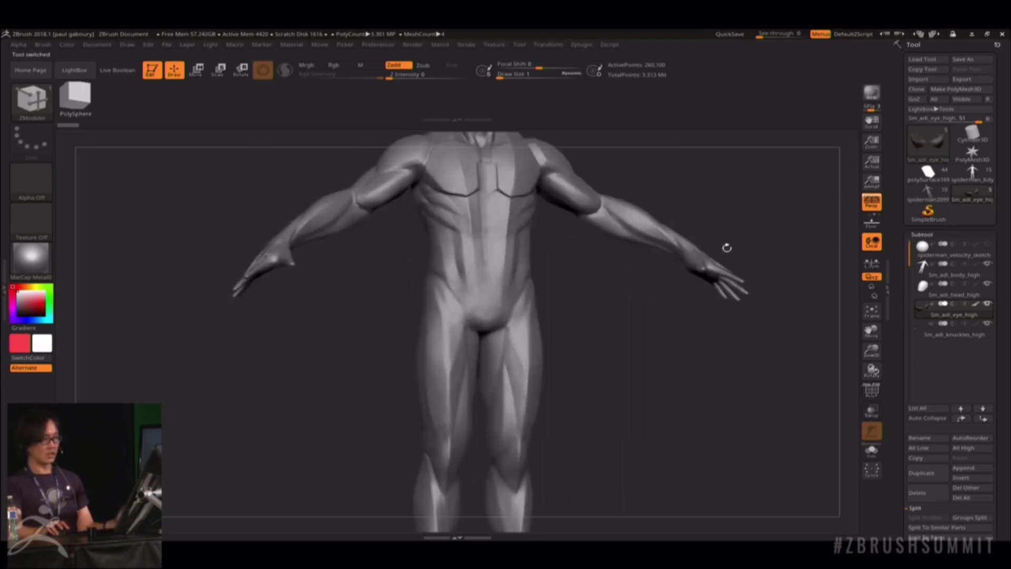
mouse_move(718, 207)
mouse_down()
mouse_move(743, 274)
mouse_move(712, 279)
mouse_move(736, 270)
mouse_up()
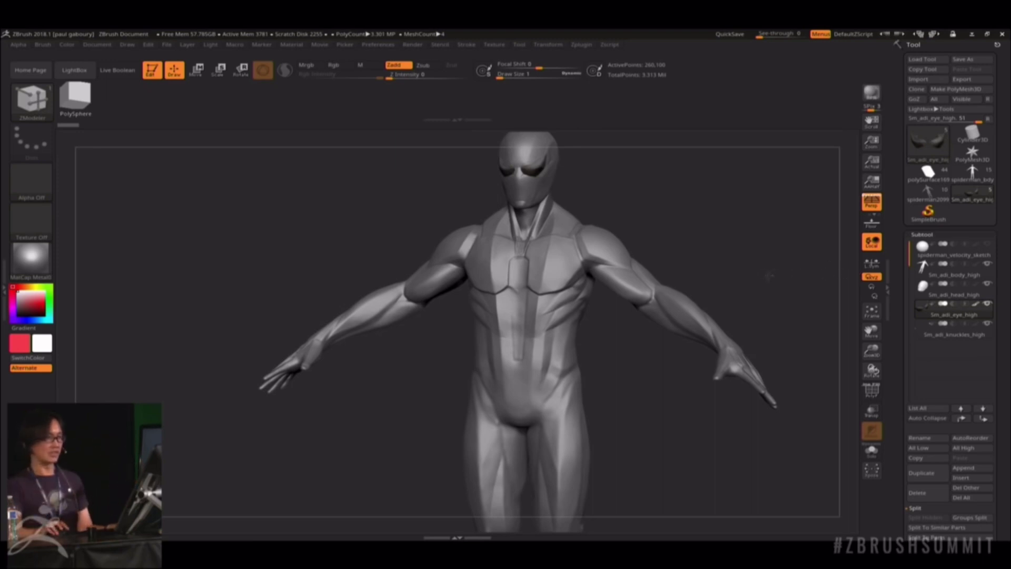
- View the whole Sm_adi_eye_high figure from a slight angle and from the front to judge its overall proportions
alt+drag(767, 274, 680, 208)
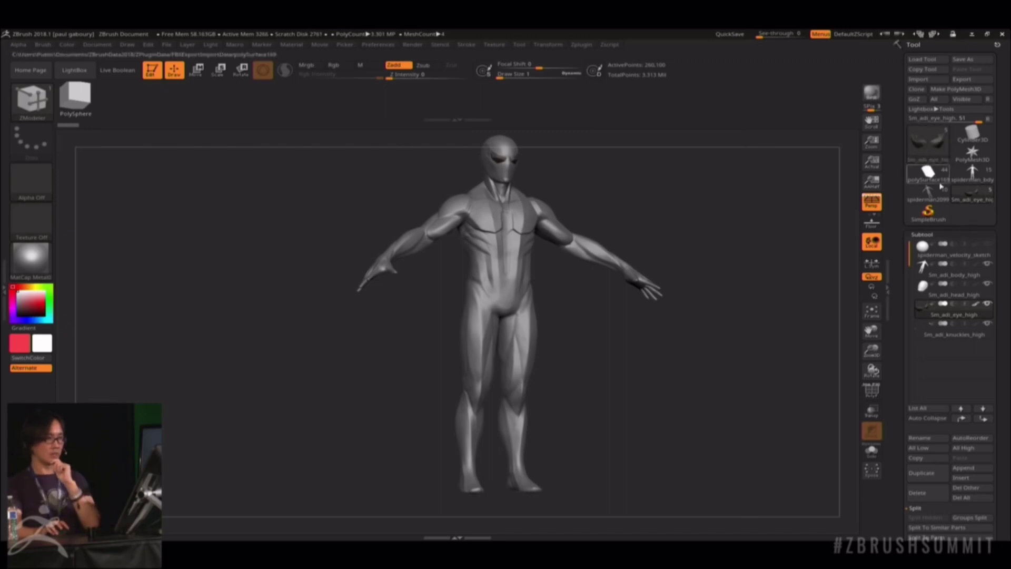
mouse_move(930, 182)
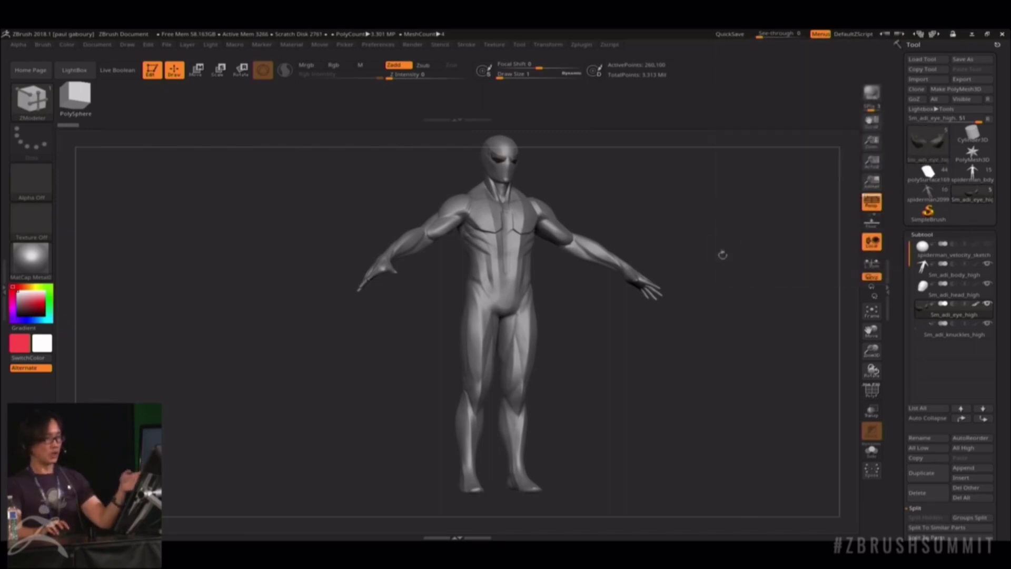
drag(723, 254, 716, 256)
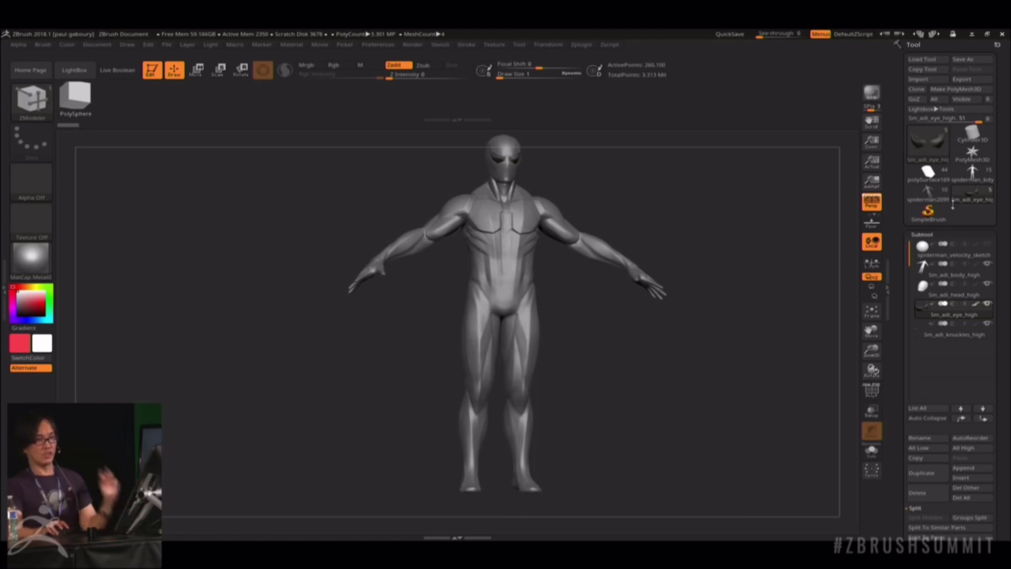
alt+drag(670, 212, 713, 325)
- Switch to the polySurface169 tool and examine its full Spider-Man suit from the front and back, both close up and at full figure
click(935, 183)
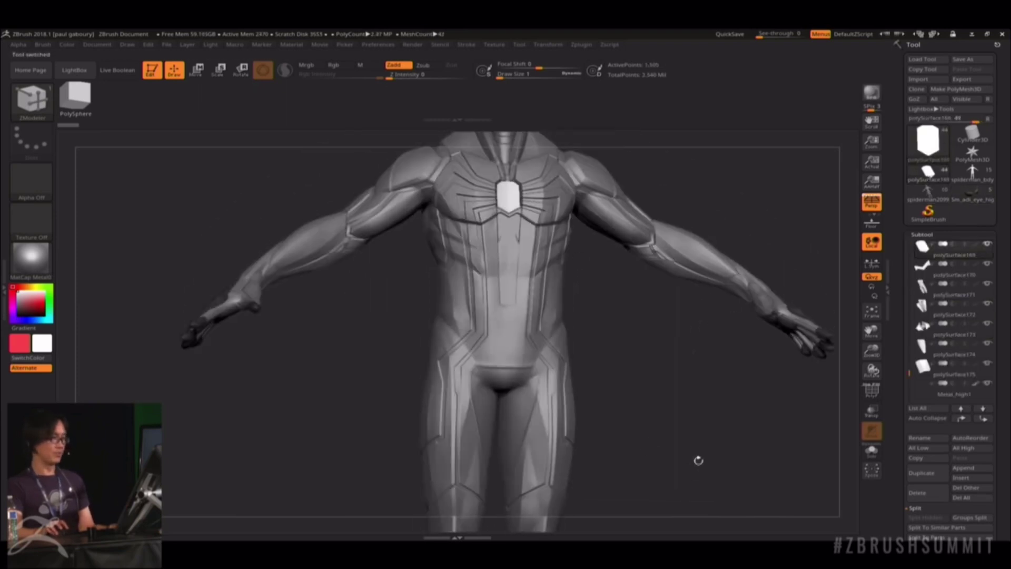
alt+drag(702, 456, 652, 441)
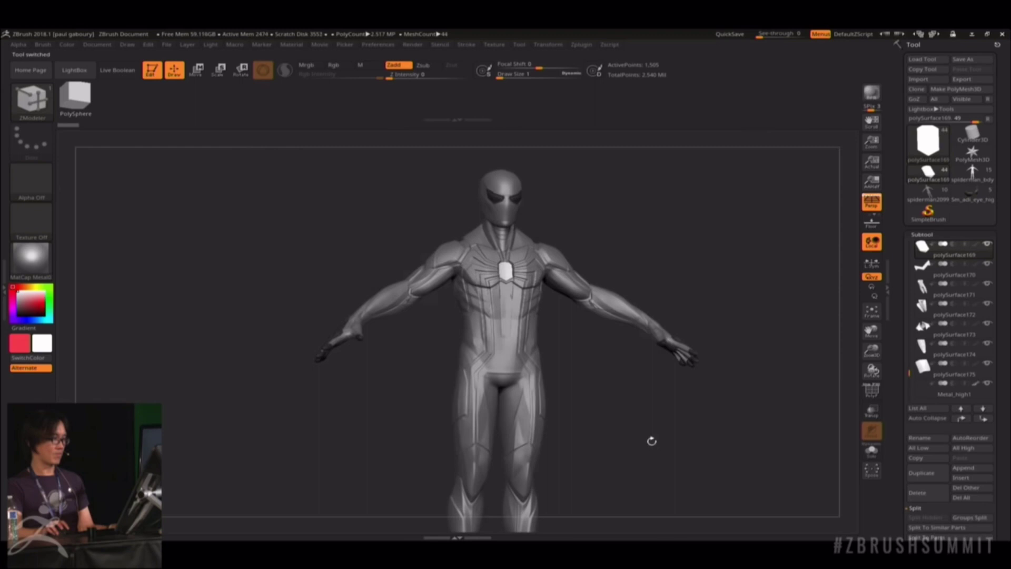
alt+drag(612, 410, 655, 439)
drag(658, 364, 737, 413)
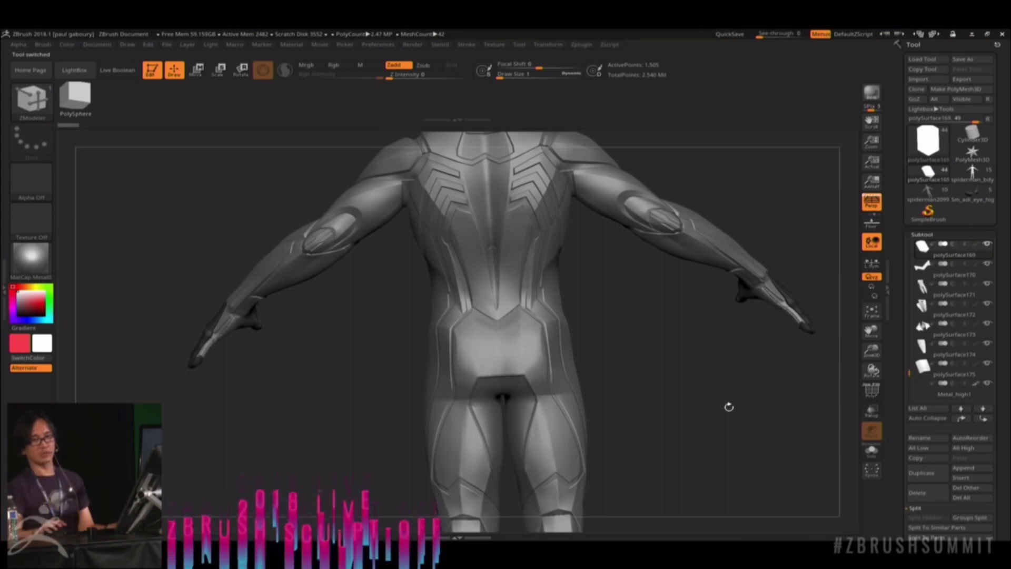
alt+drag(743, 424, 681, 415)
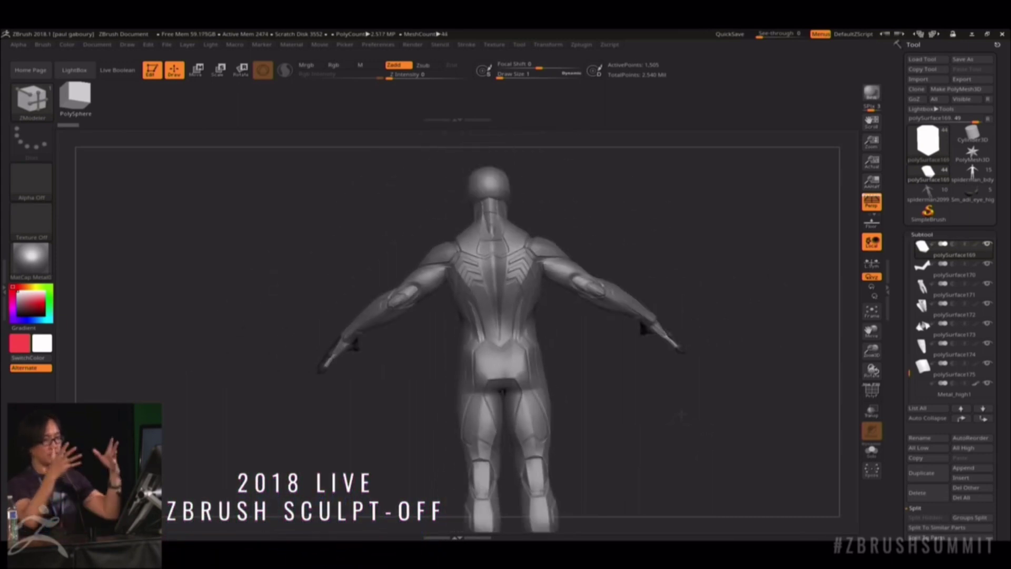
alt+drag(625, 437, 663, 448)
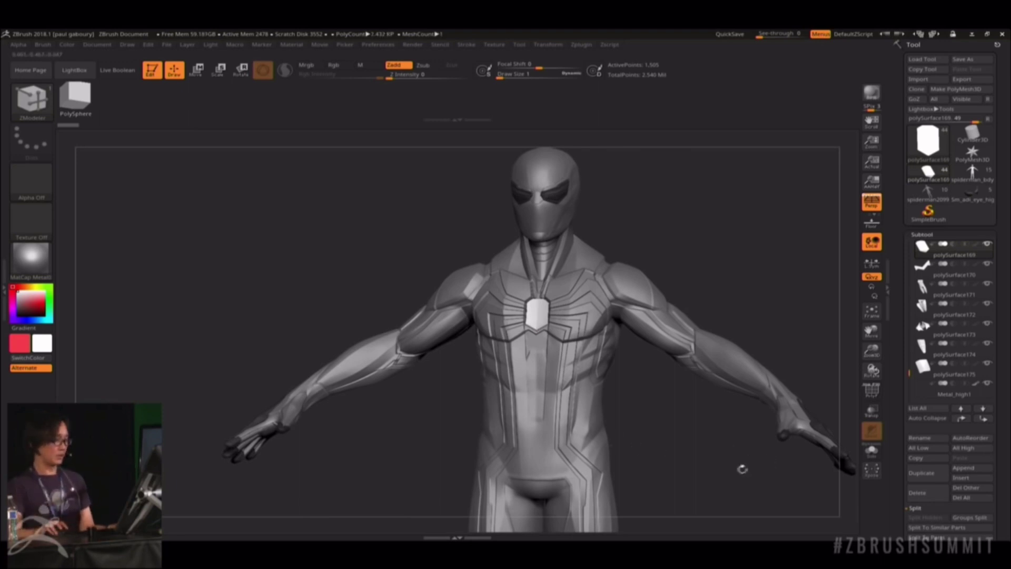
alt+drag(743, 469, 648, 382)
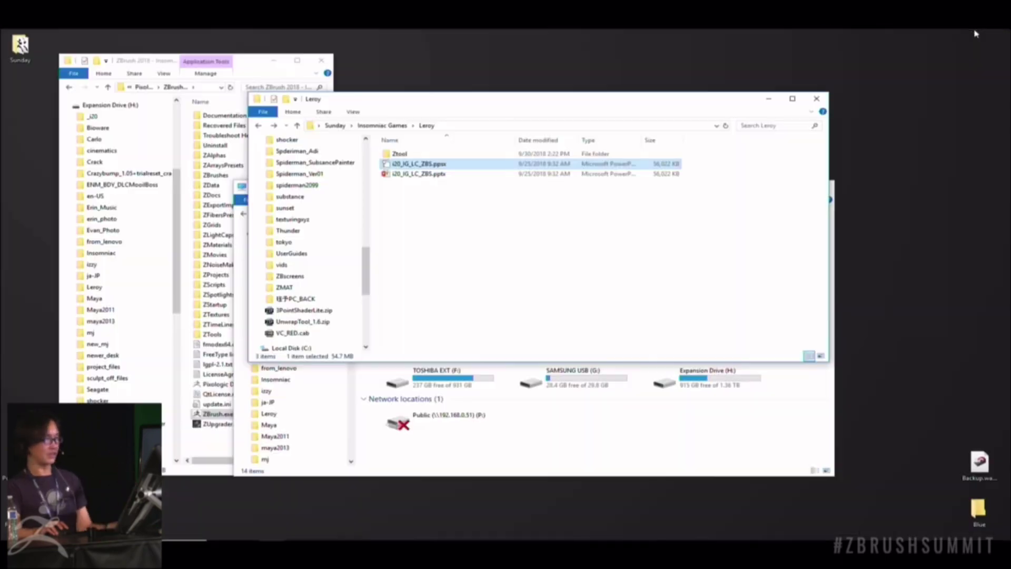
- Minimize ZBrush to return to the File Explorer window with the i20_IG_LC_ZBS presentation files
click(973, 34)
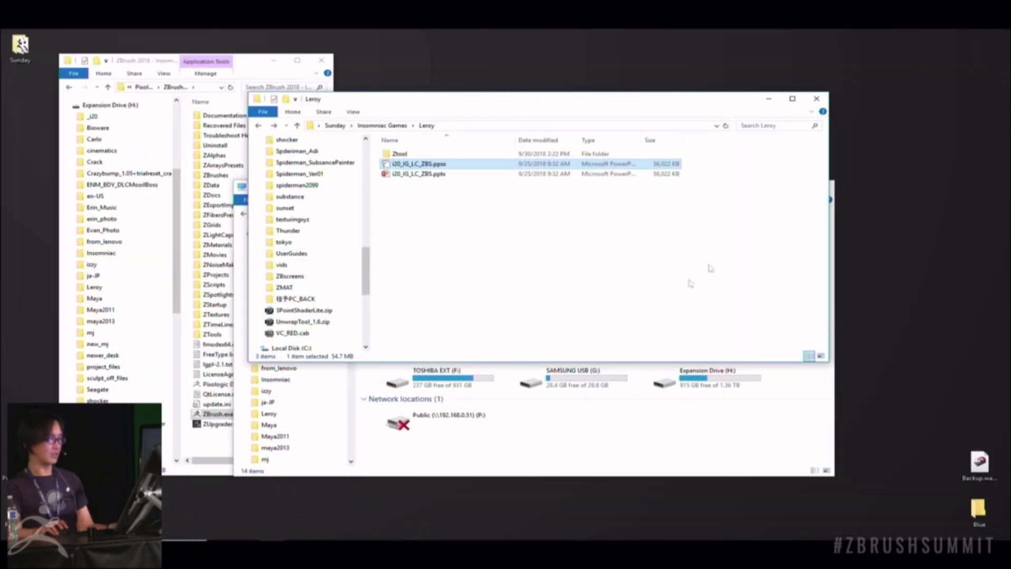